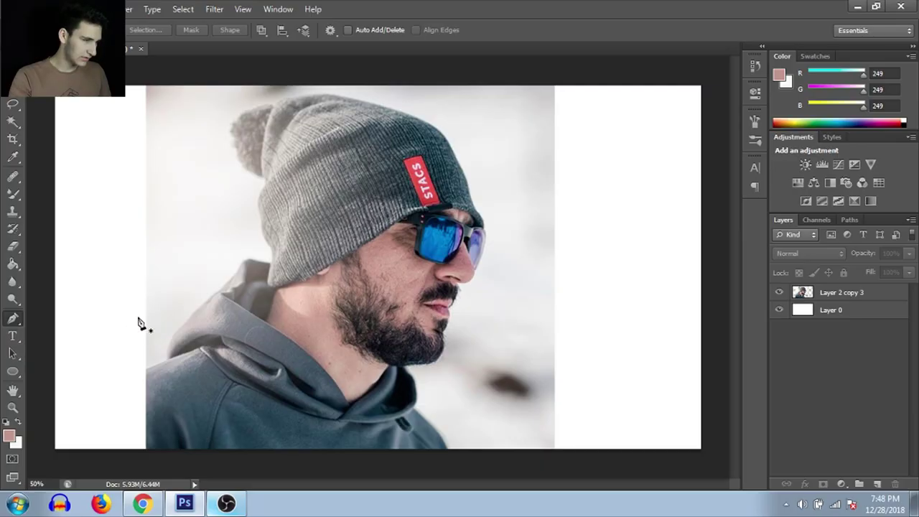
Add a layer, paint skin-tone swatches with the Mixer Brush and name it 'Tonuri piele'.
click(877, 485)
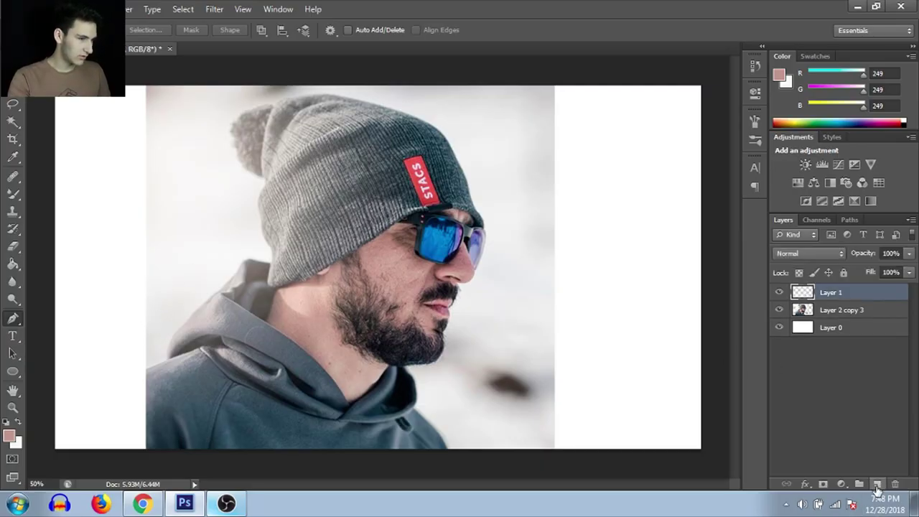
click(13, 193)
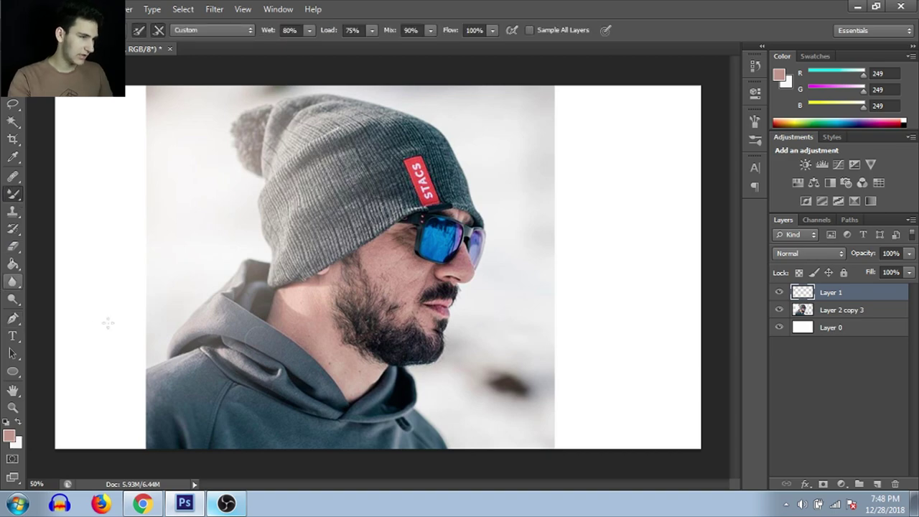
scroll(328, 269, up, 2)
scroll(328, 269, up, 2)
scroll(336, 269, up, 2)
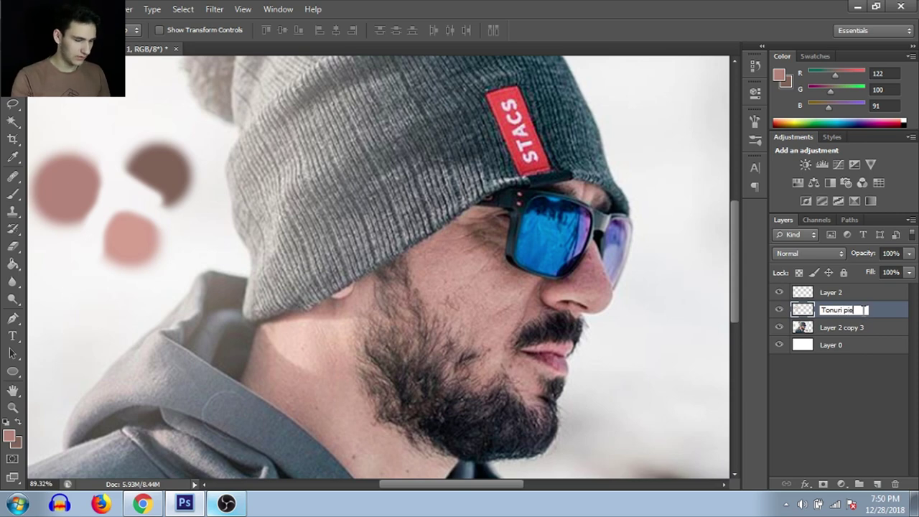
key(BackSpace)
key(BackSpace)
text(iele)
key(Return)
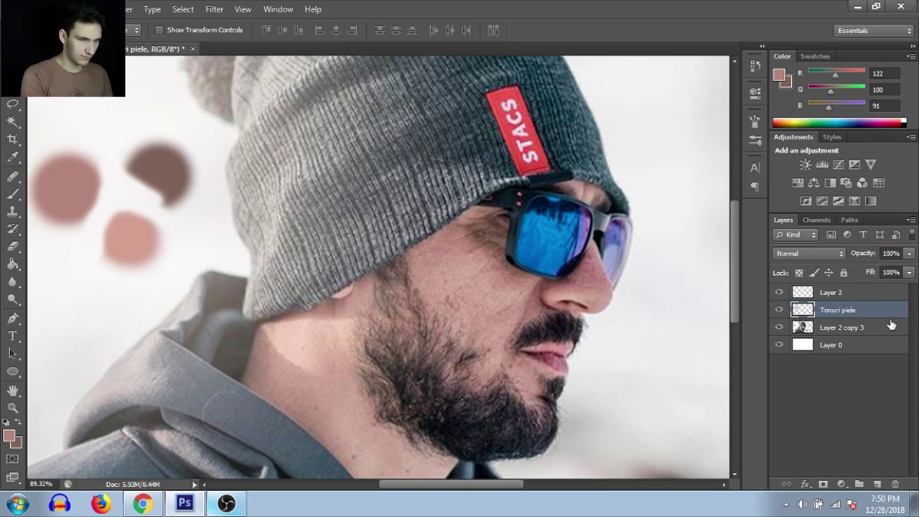
Rename Layer 2 to 'Culori ochelari'.
double_click(847, 293)
text(Culori ochel)
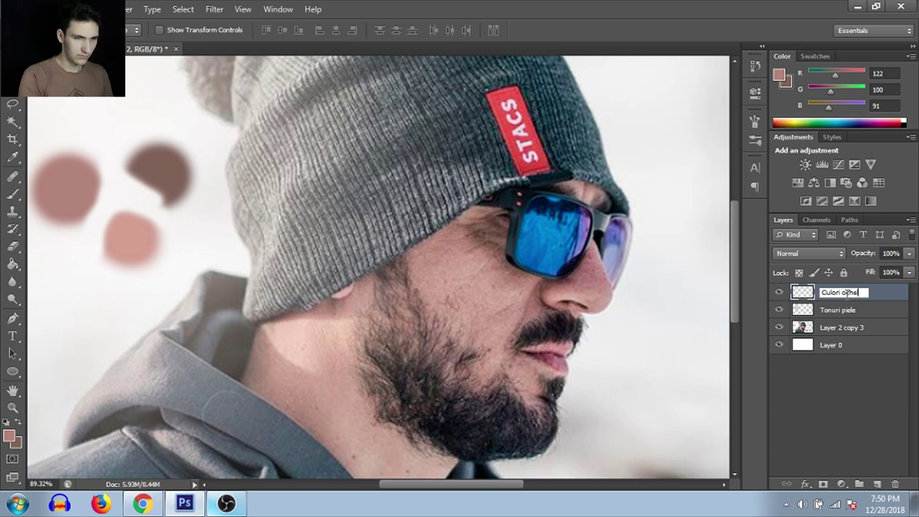
key(BackSpace)
key(BackSpace)
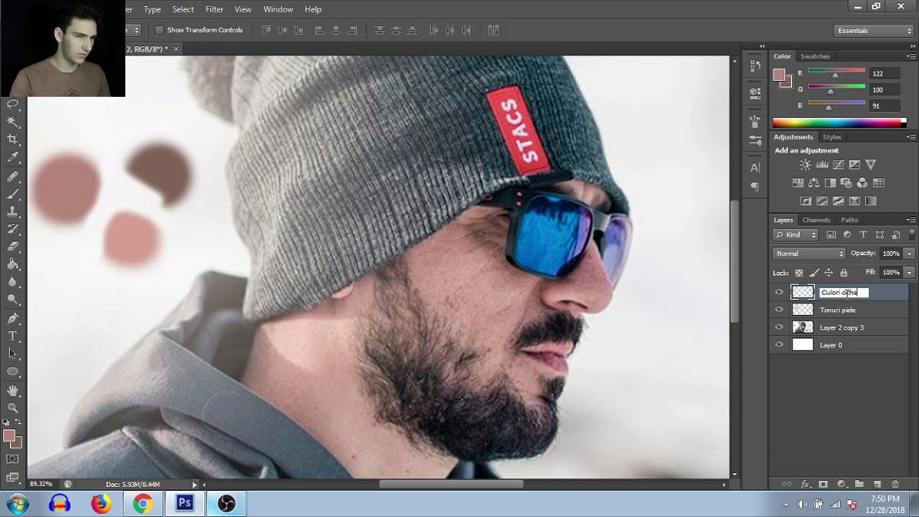
text(lari)
key(Return)
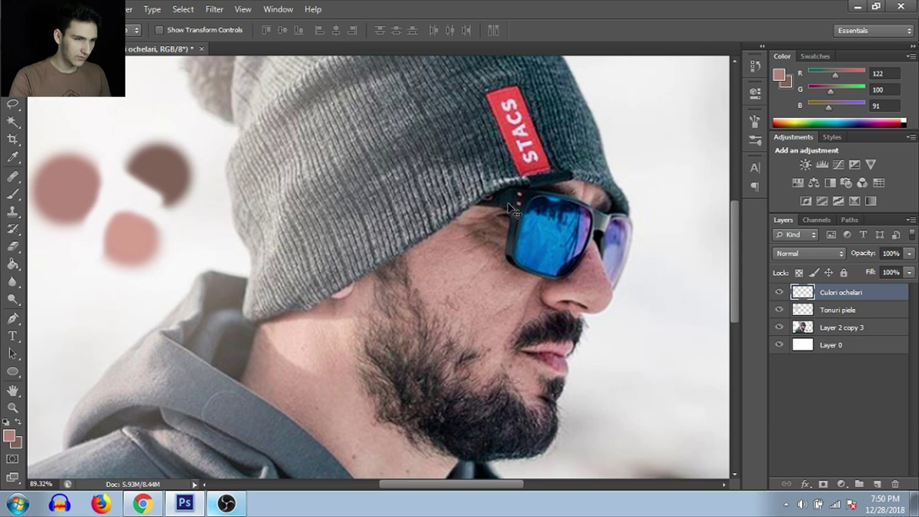
click(12, 157)
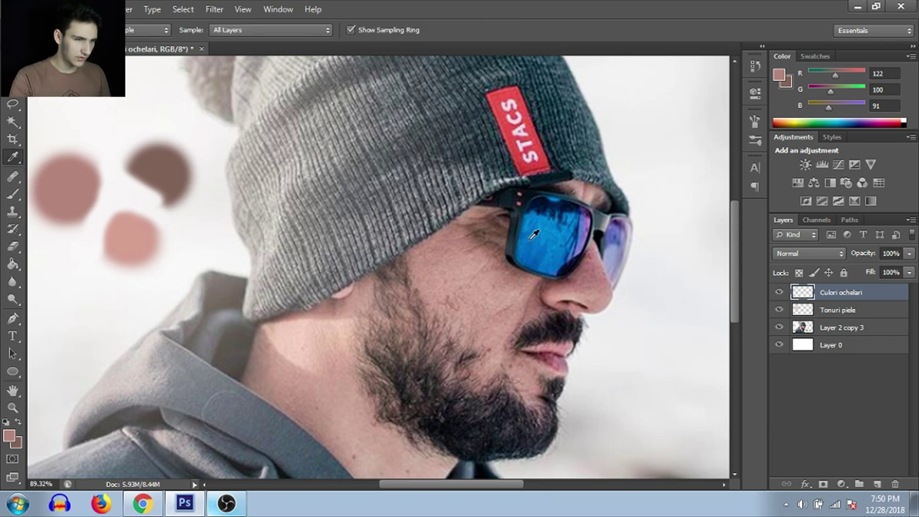
Sample two blue shades from the sunglasses lens and dab each as a swatch.
drag(533, 235, 546, 237)
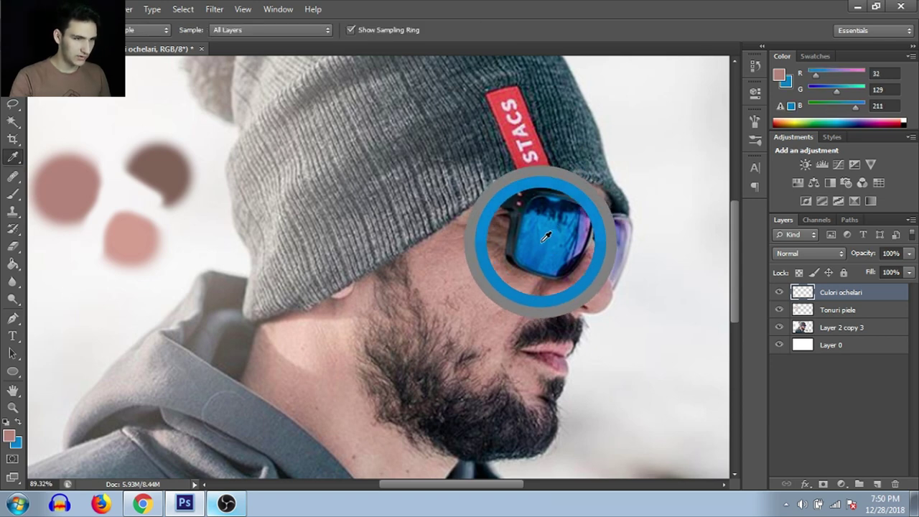
key(b)
click(650, 385)
click(13, 157)
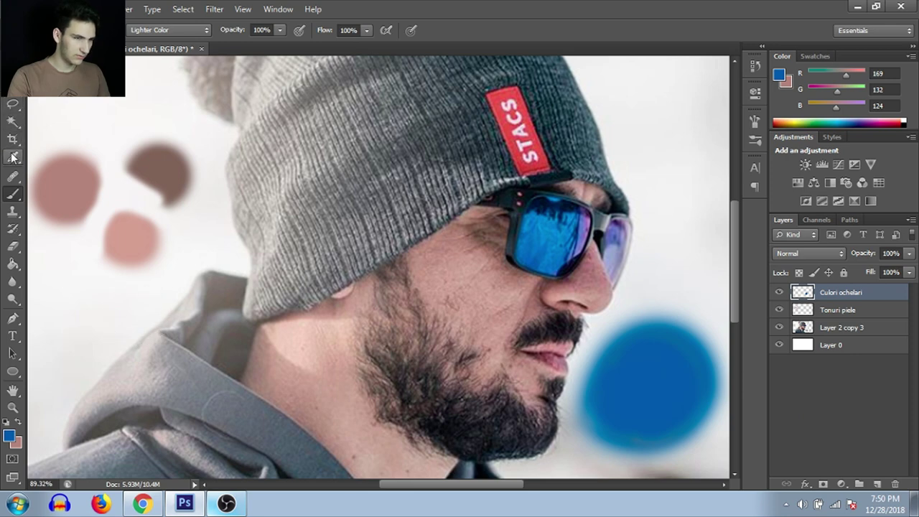
click(531, 230)
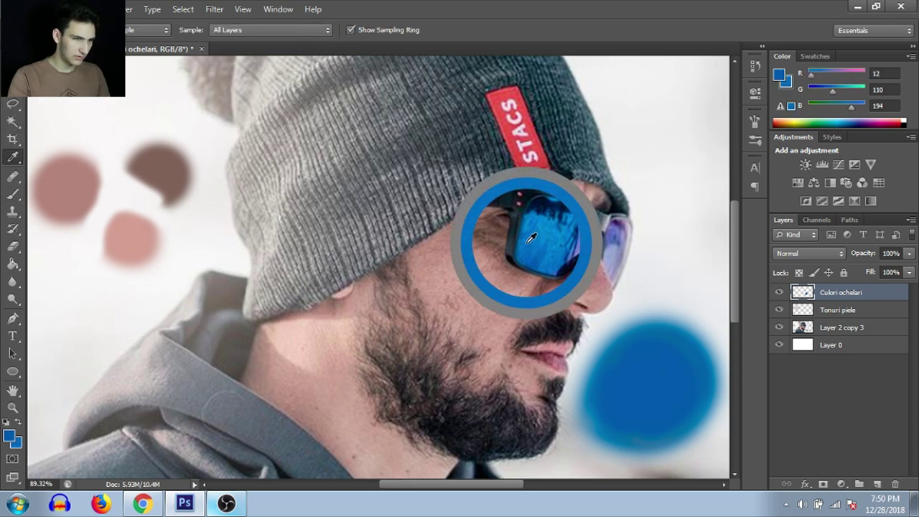
mouse_move(536, 206)
mouse_down()
mouse_move(558, 218)
mouse_move(550, 215)
mouse_up()
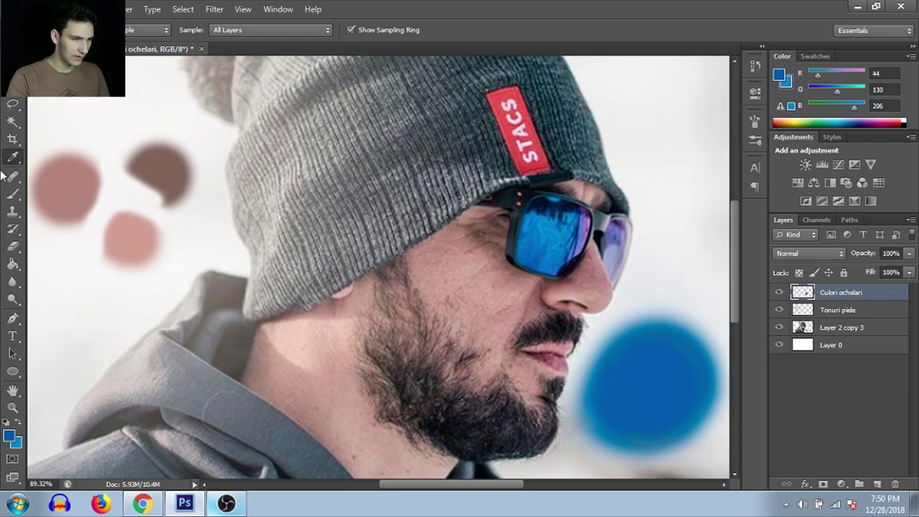
key(b)
click(665, 284)
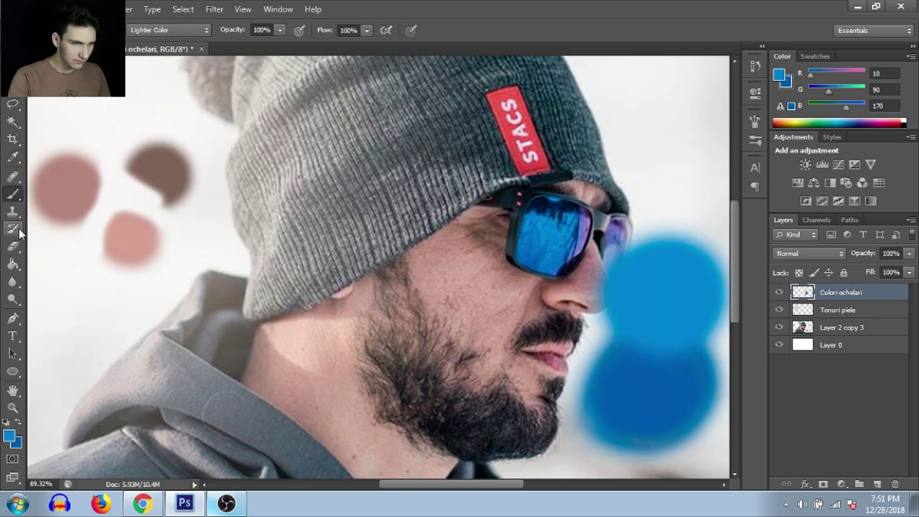
Sample the purple tint at the lens edge and paint it beside the skin tones.
click(12, 157)
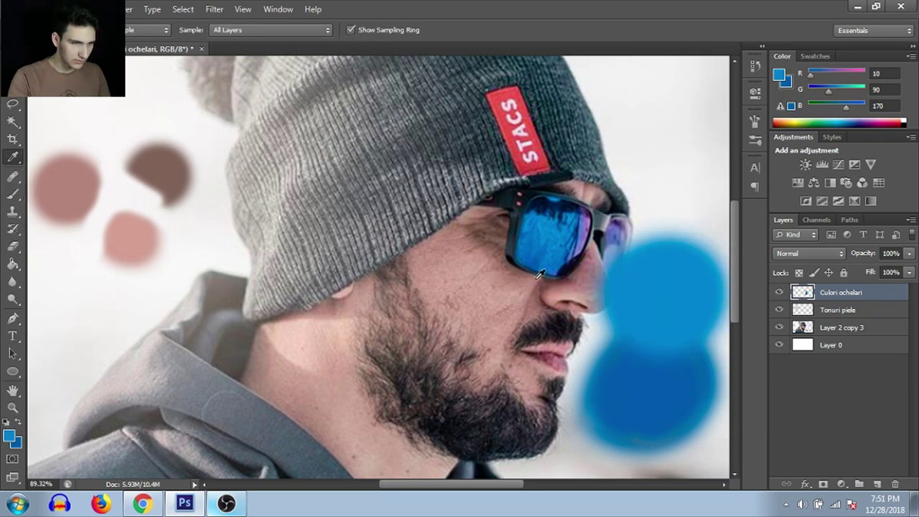
click(628, 215)
drag(628, 215, 624, 216)
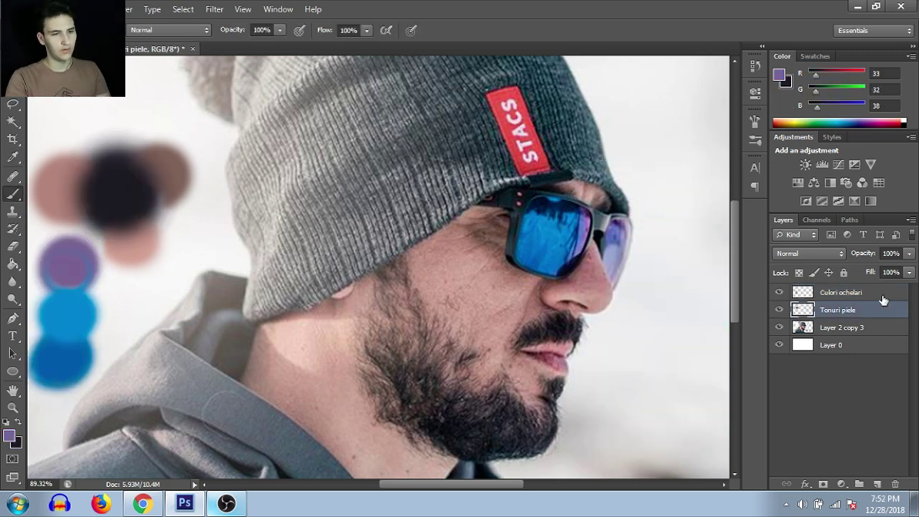
click(854, 292)
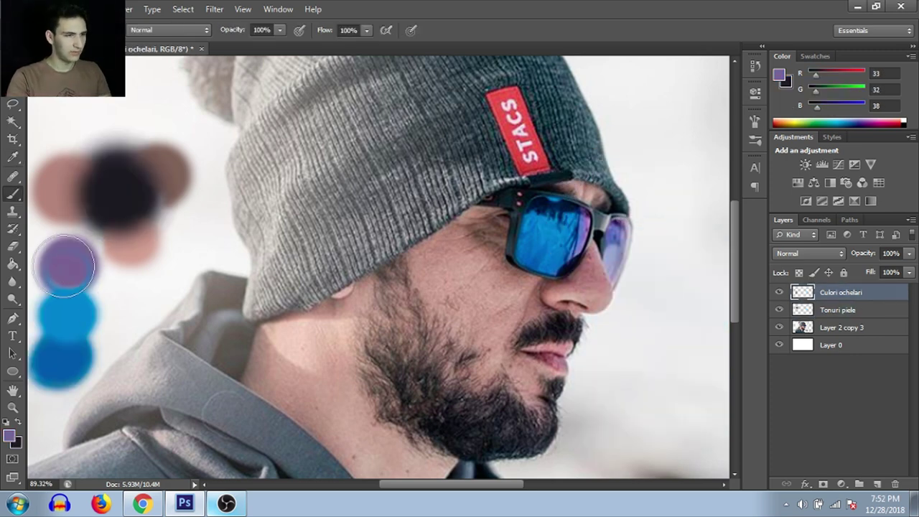
drag(64, 266, 65, 263)
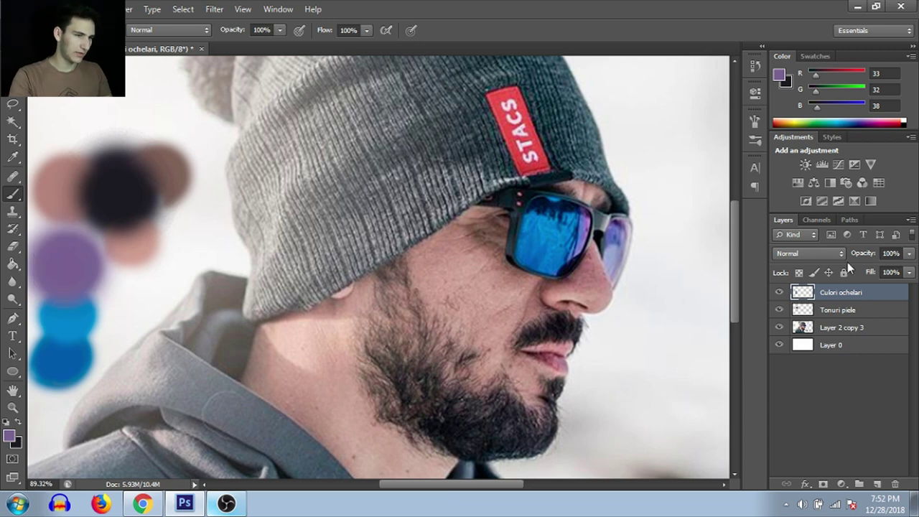
click(866, 388)
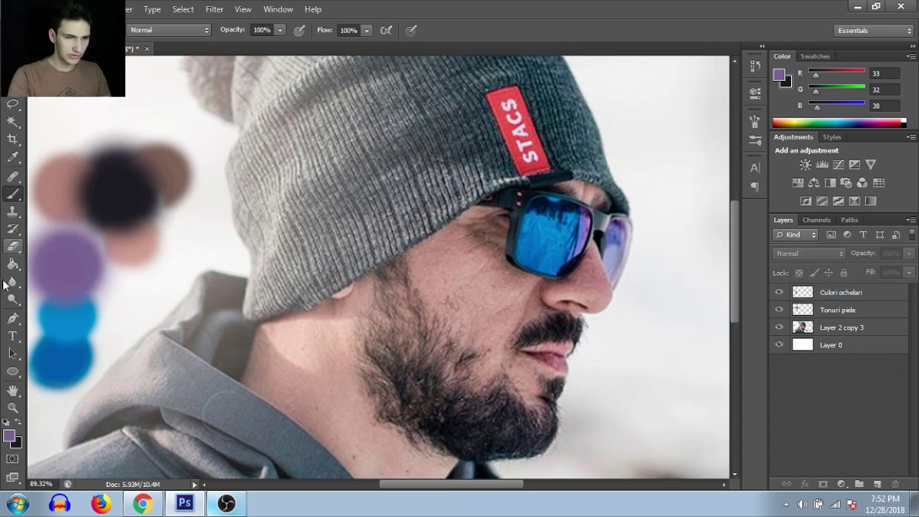
scroll(648, 318, down, 1)
scroll(644, 318, down, 2)
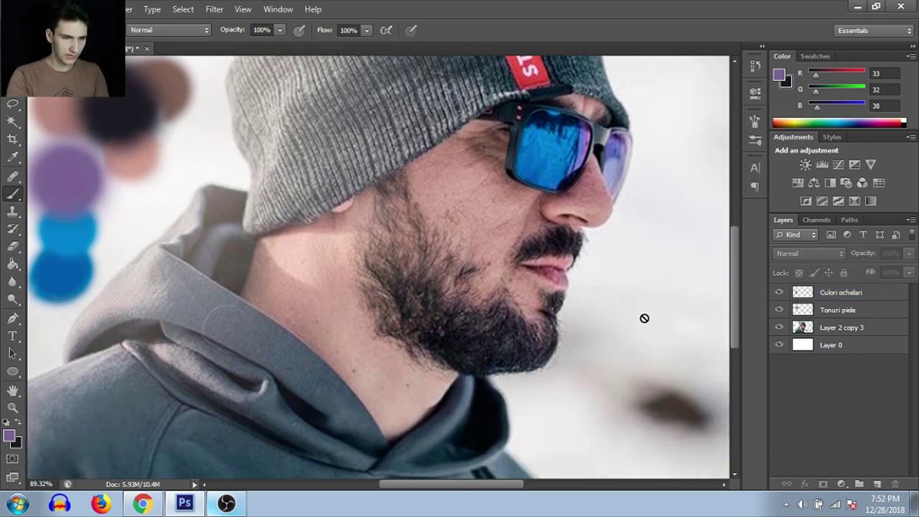
Discard an extra empty layer and create a layer group named 'Fata'.
click(877, 485)
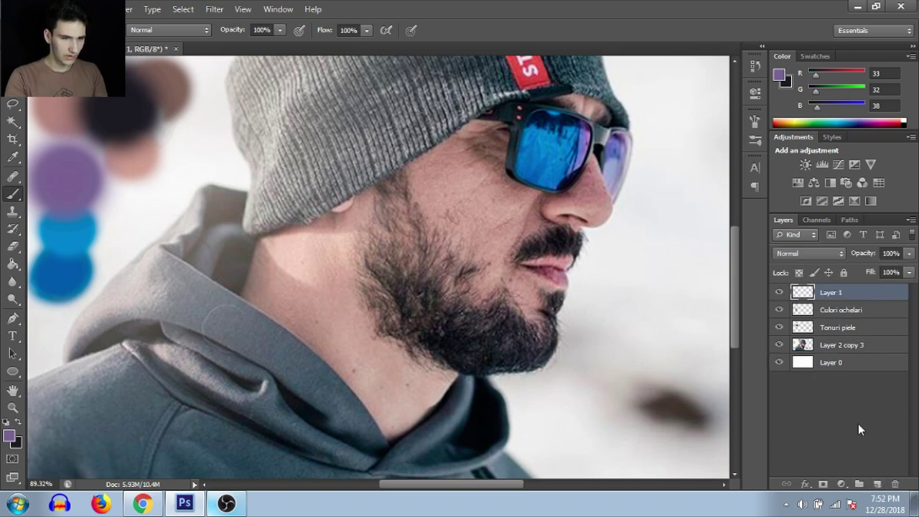
double_click(842, 294)
click(878, 284)
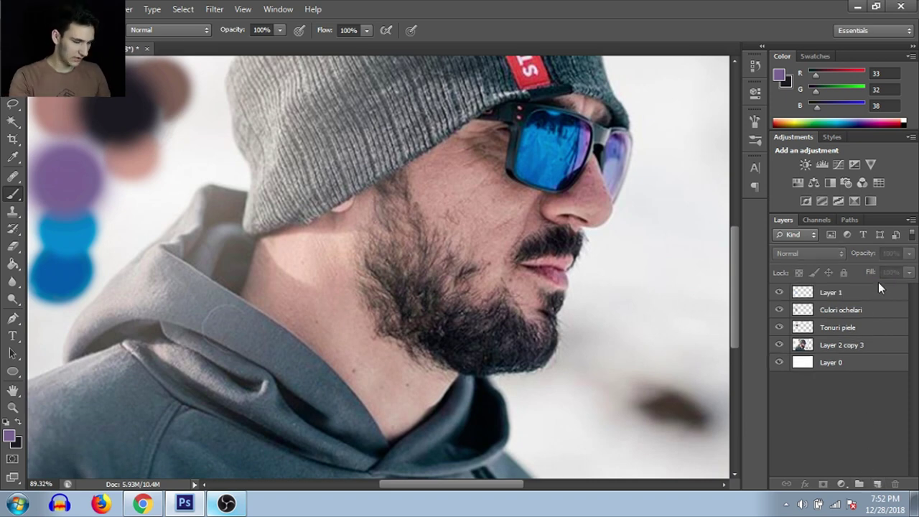
key(Delete)
click(859, 484)
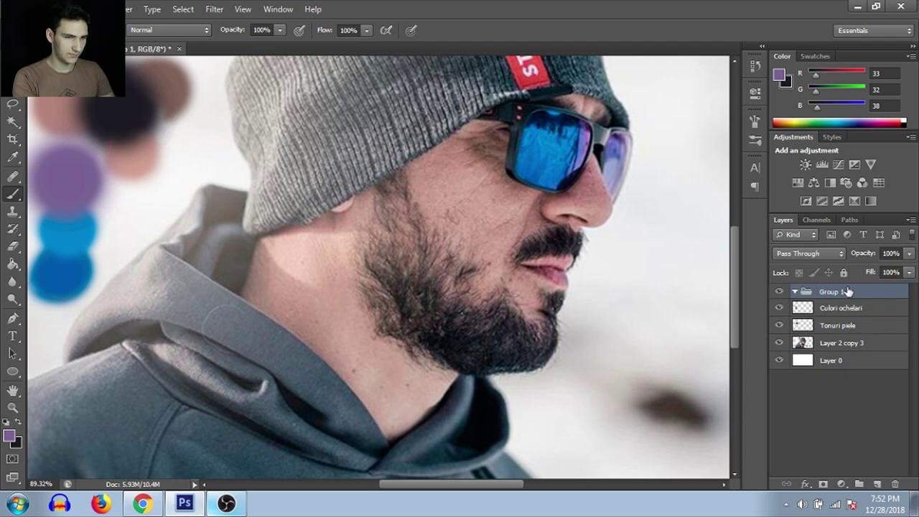
double_click(838, 292)
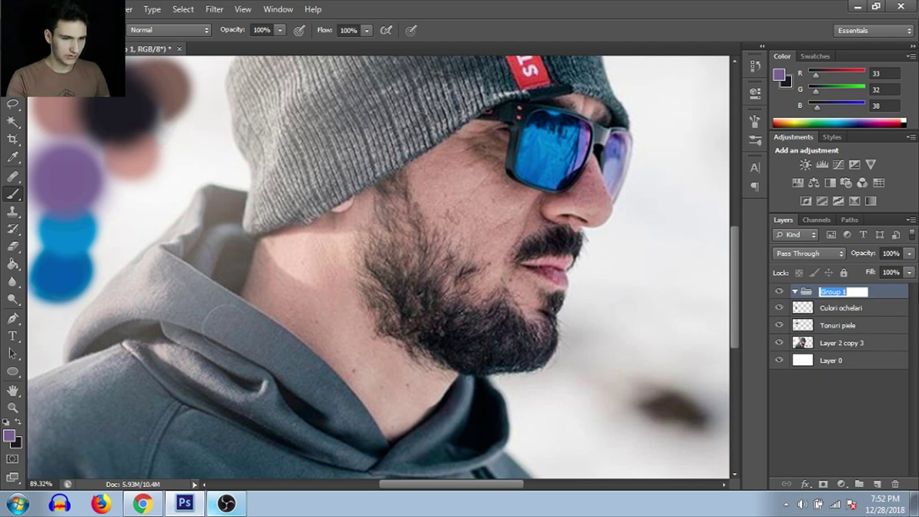
text(Fata)
key(Return)
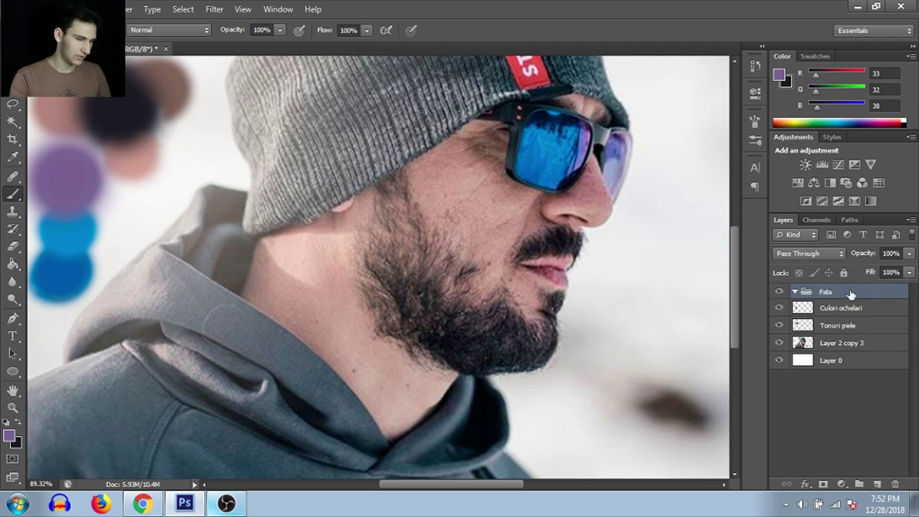
Add a 'Culoare baza' layer inside Fata and sample the pink skin tone from the swatches.
right_click(851, 293)
click(877, 486)
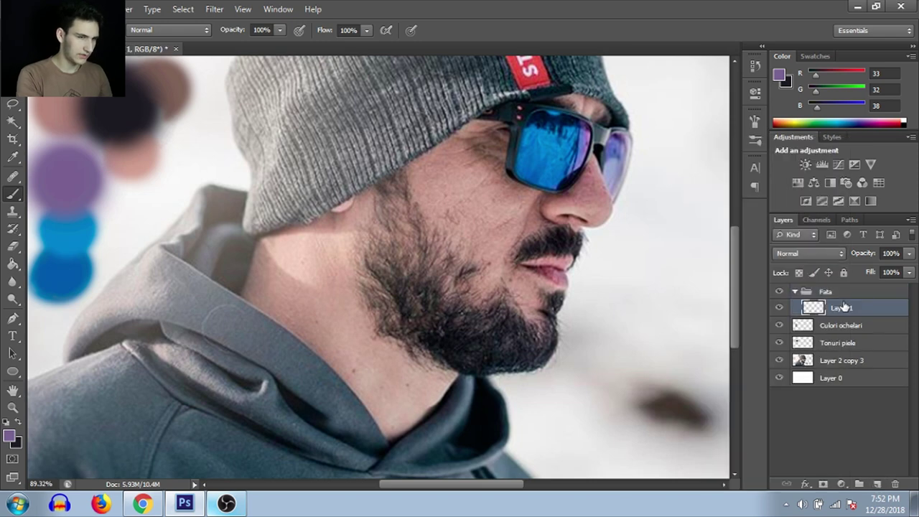
double_click(841, 307)
text(Culoare baza)
key(Return)
key(i)
click(57, 101)
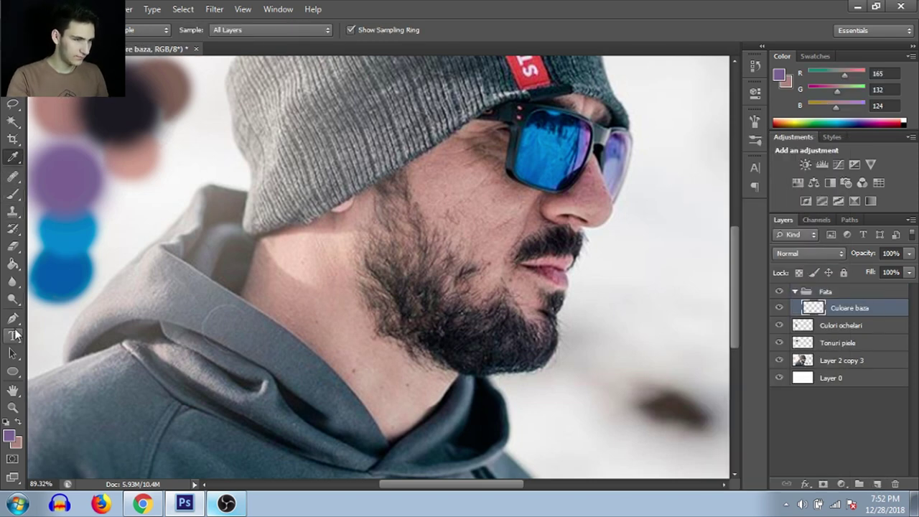
click(12, 318)
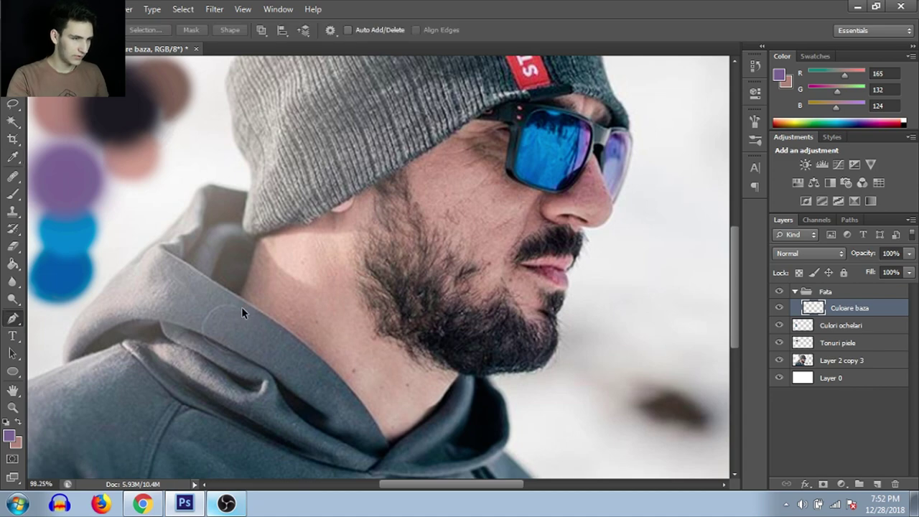
Draw lighter skin patches on Culoare l, toggle Culoare baza to compare, and add an empty layer above.
scroll(242, 312, up, 3)
scroll(241, 311, up, 3)
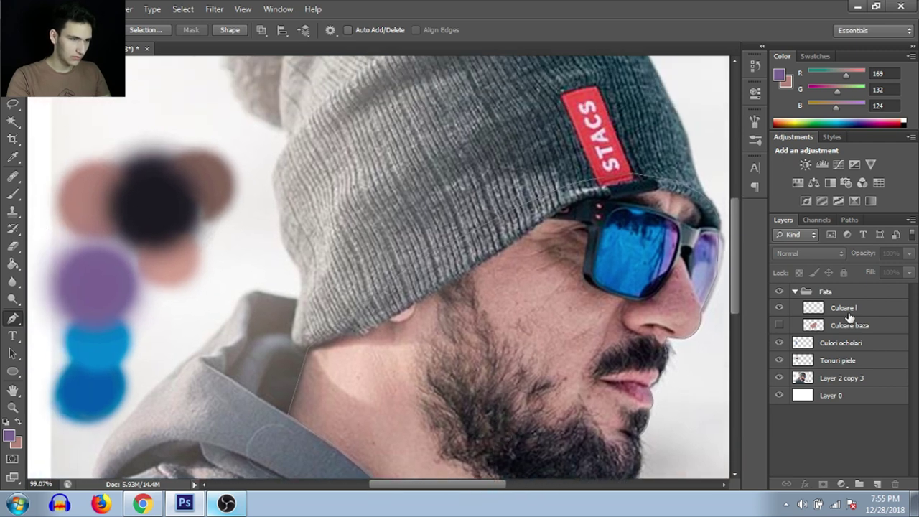
click(855, 310)
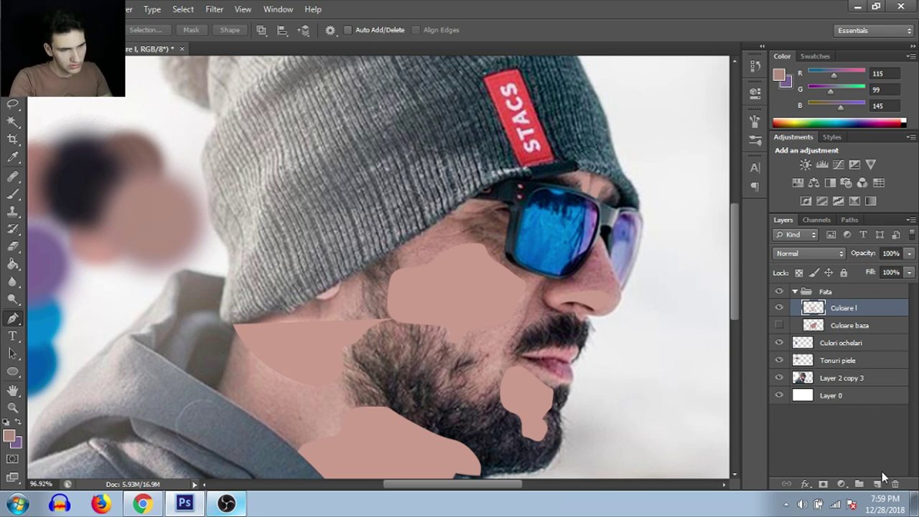
scroll(650, 381, down, 3)
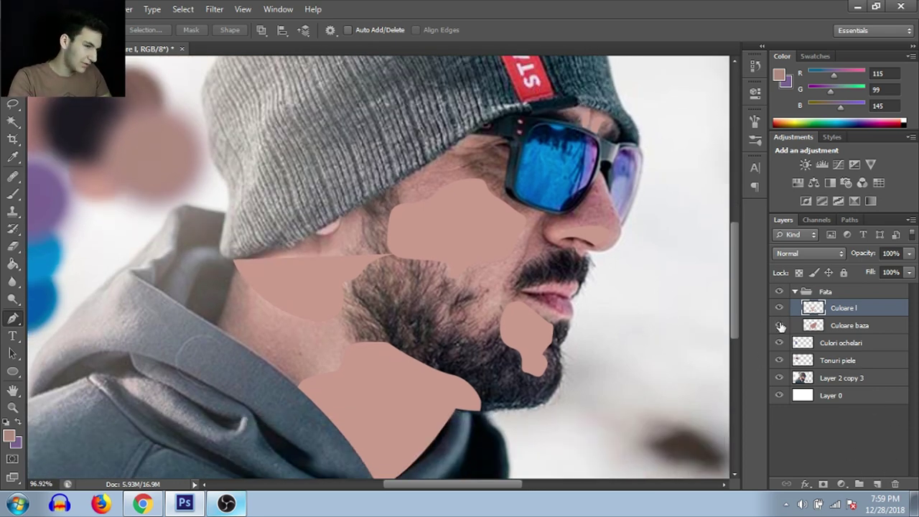
click(780, 326)
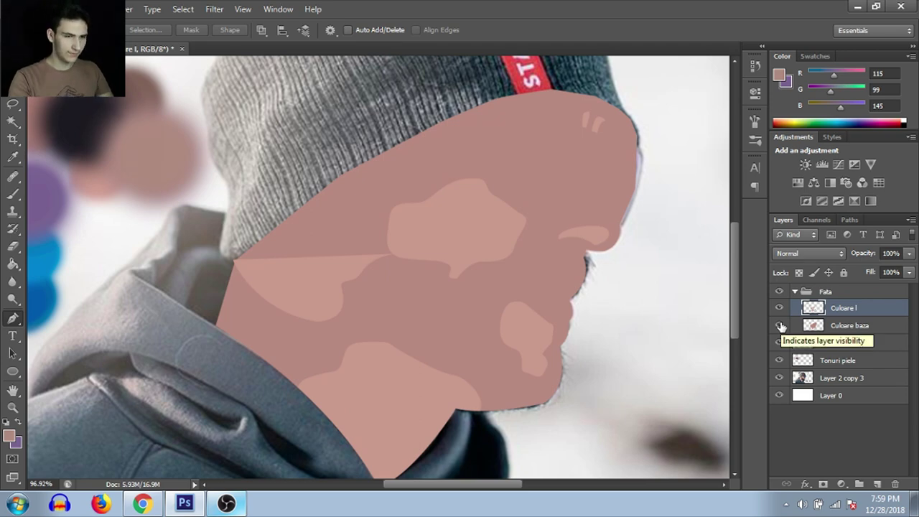
click(779, 325)
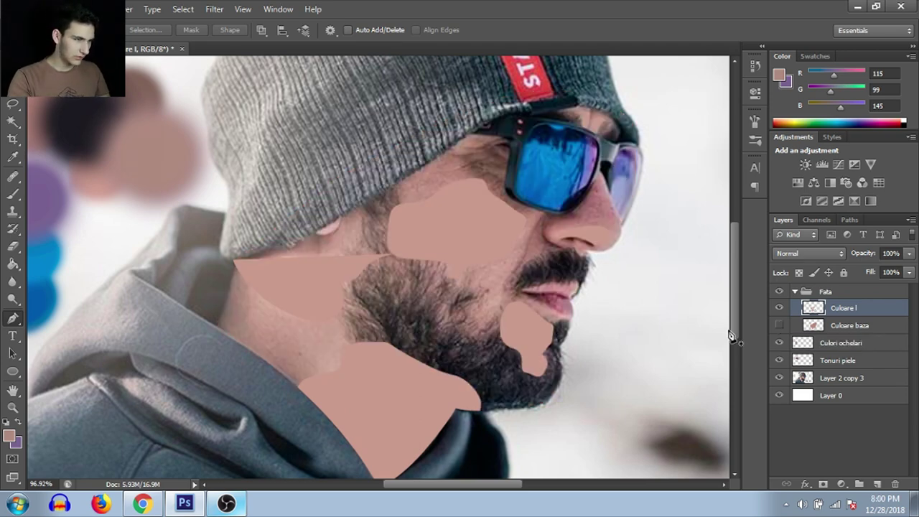
click(877, 485)
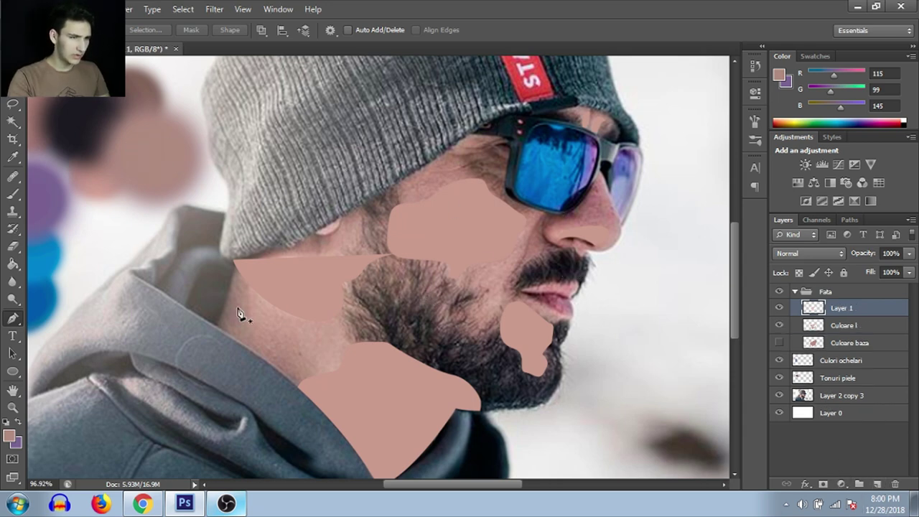
Show the base skin fill, add mid-tone patches and move Culoare ml down one layer.
scroll(172, 307, up, 1)
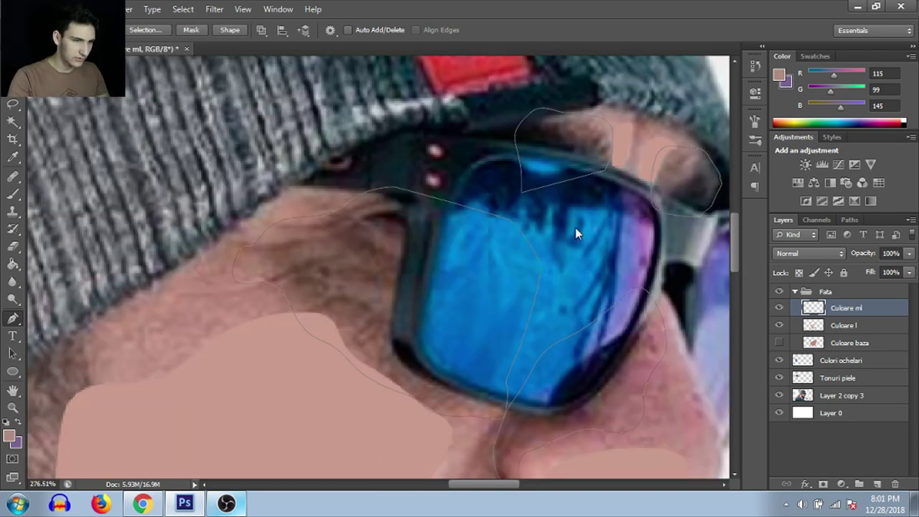
scroll(577, 229, down, 3)
scroll(396, 240, down, 5)
scroll(363, 324, down, 2)
scroll(362, 325, down, 1)
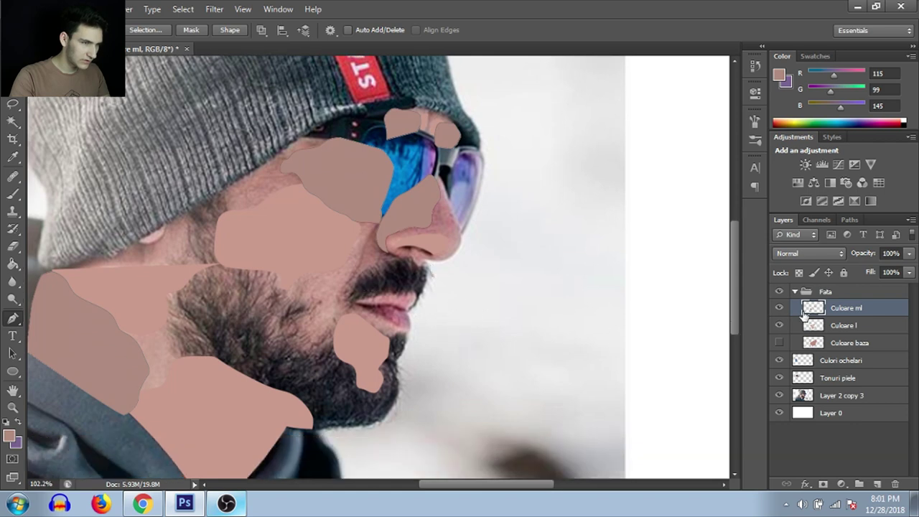
click(779, 342)
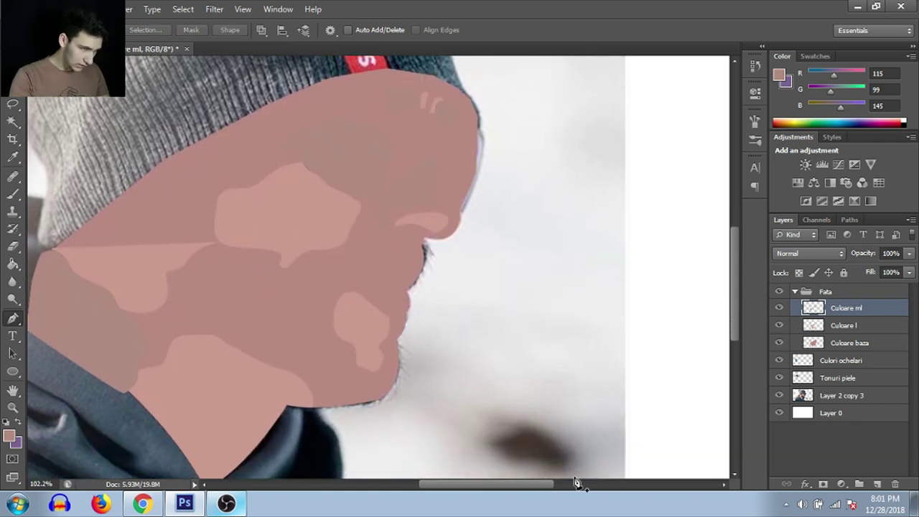
drag(538, 484, 522, 488)
scroll(452, 398, up, 1)
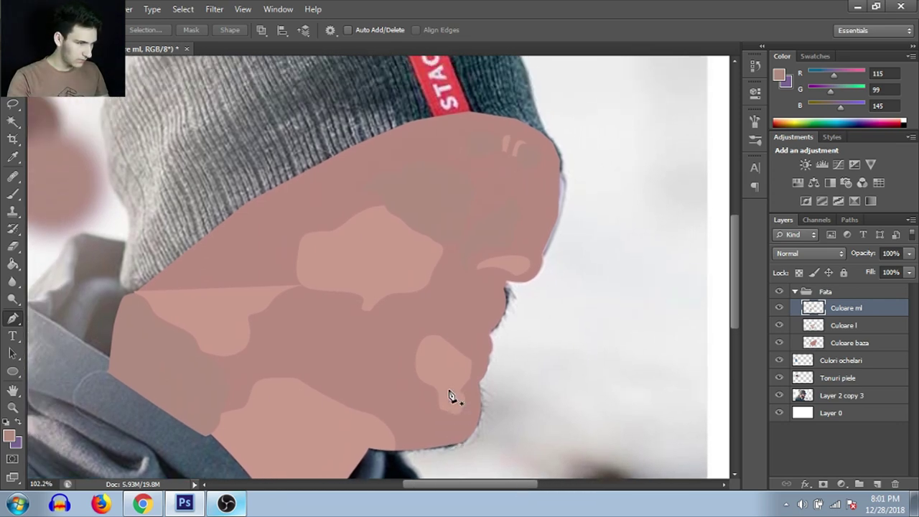
key(ctrl+bracketleft)
Add a layer above Culoare l named 'Culoare i' and drag it below Culoare ml.
scroll(646, 306, up, 2)
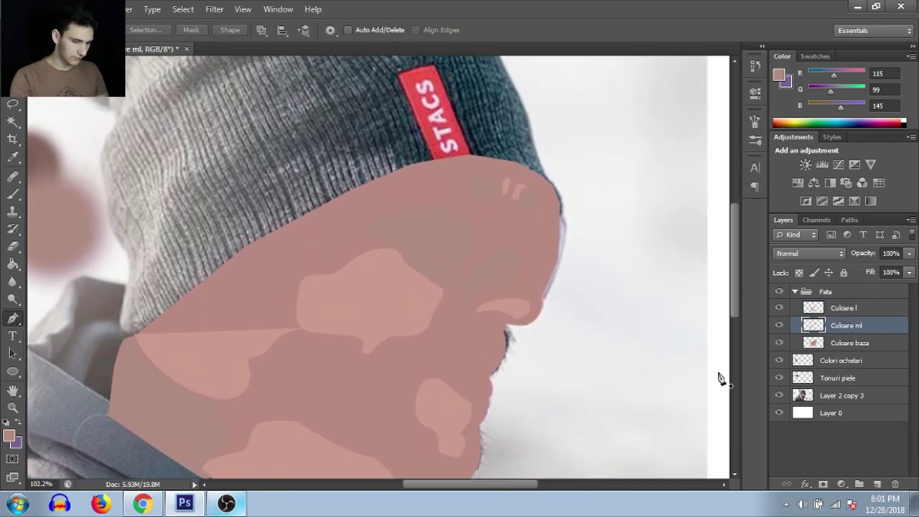
key(alt+bracketright)
click(877, 484)
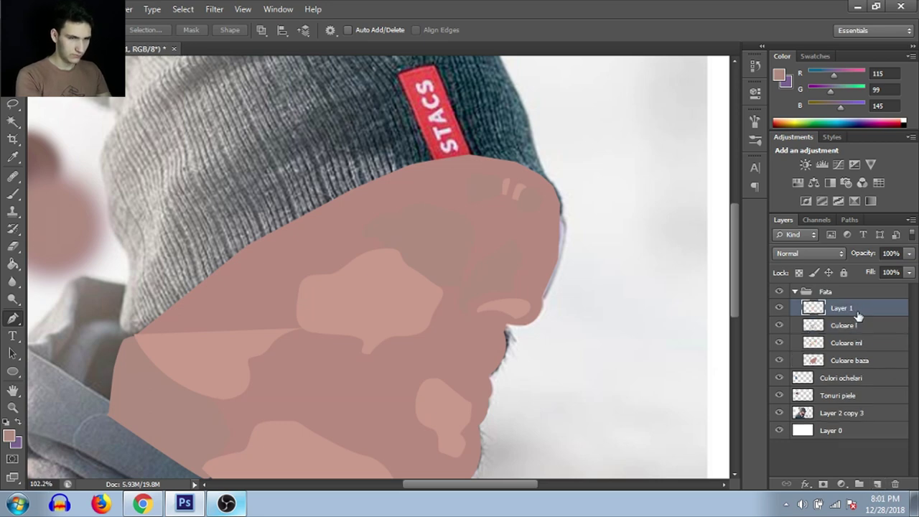
double_click(851, 308)
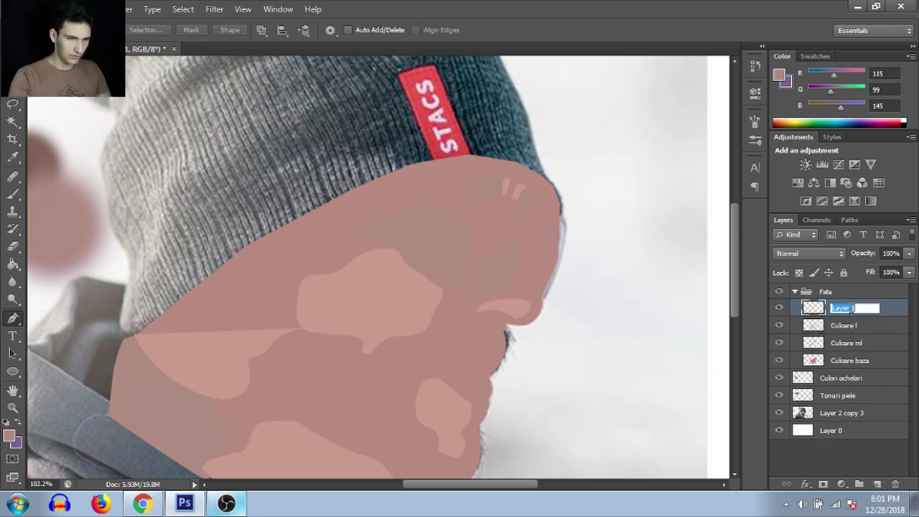
text(Culoare I)
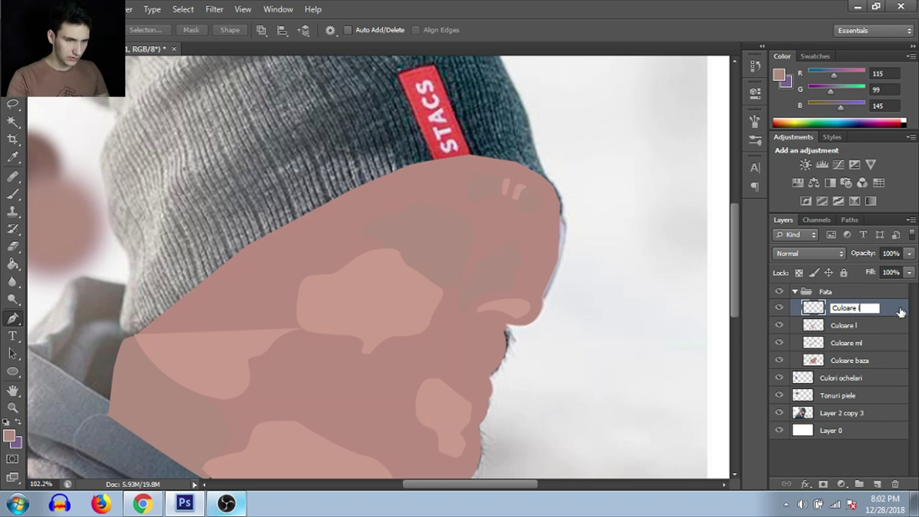
key(Return)
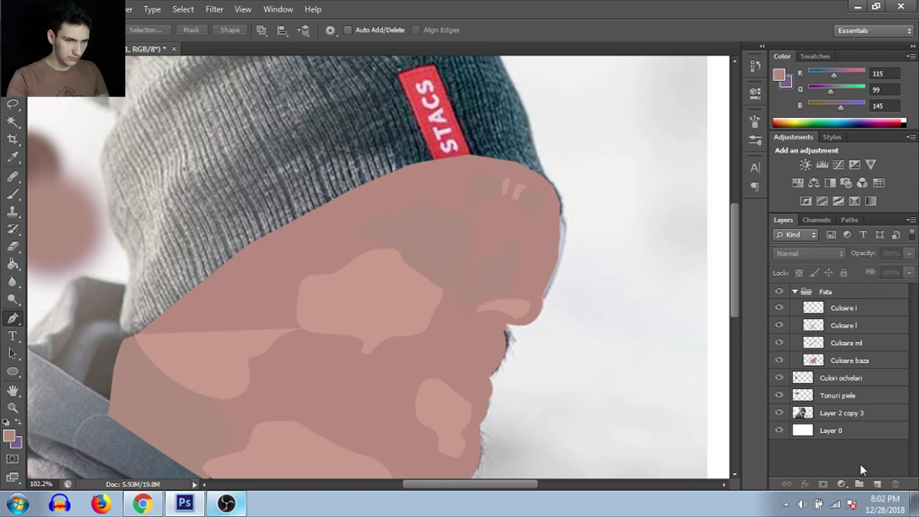
drag(856, 310, 860, 349)
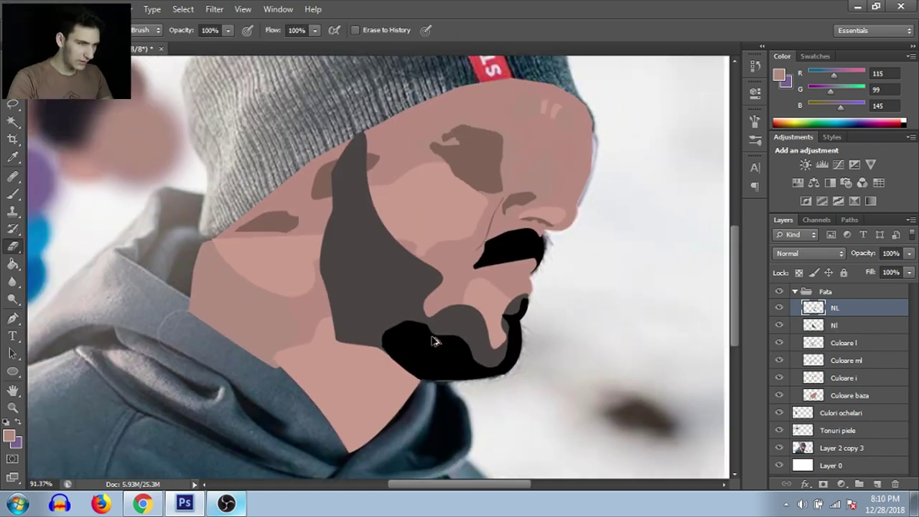
Toggle the flat colour layers' visibility to compare the Nl beard layer against the photo.
scroll(433, 341, up, 3)
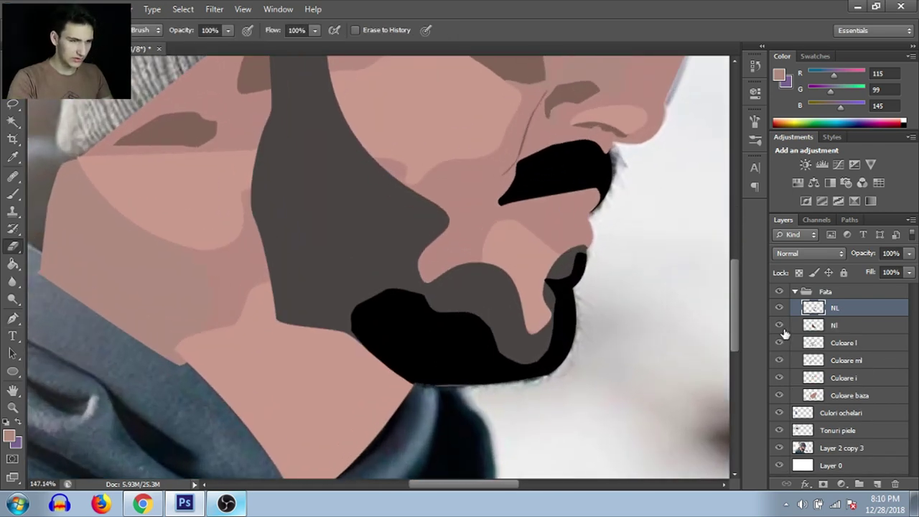
drag(781, 334, 780, 395)
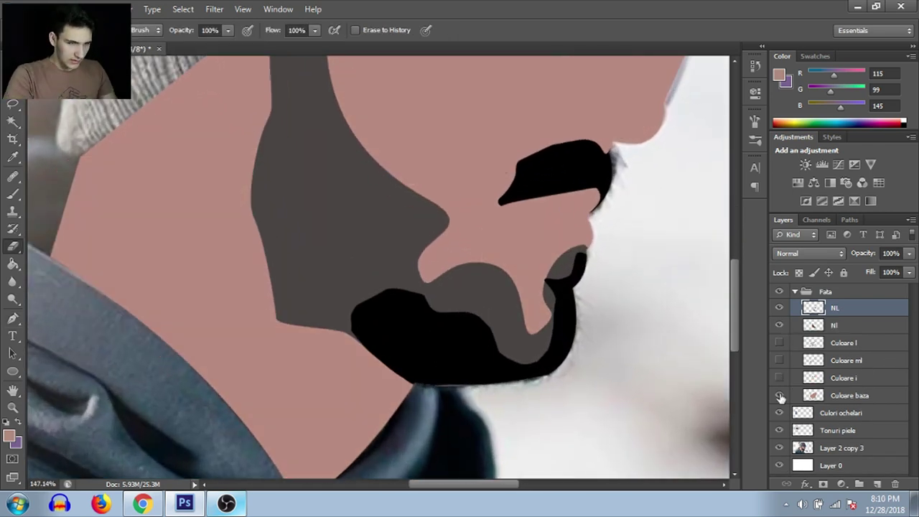
click(781, 327)
click(781, 328)
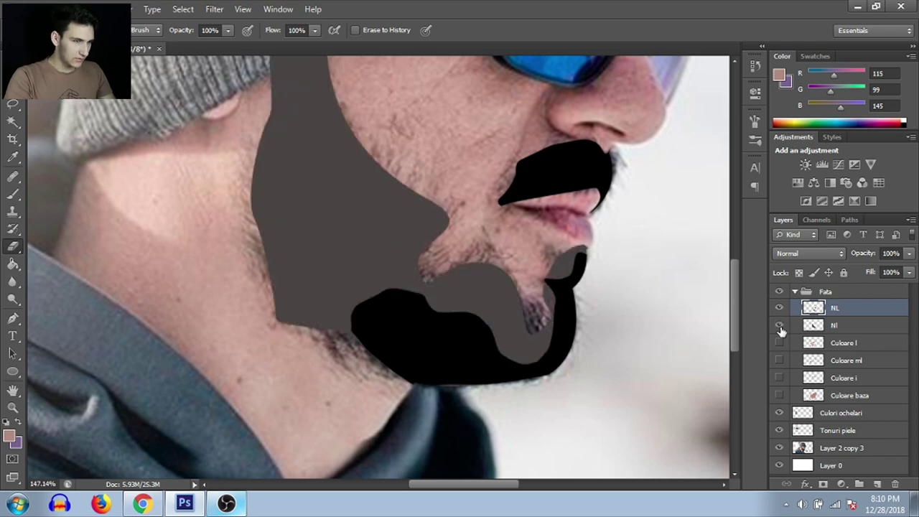
click(782, 328)
click(846, 327)
right_click(846, 327)
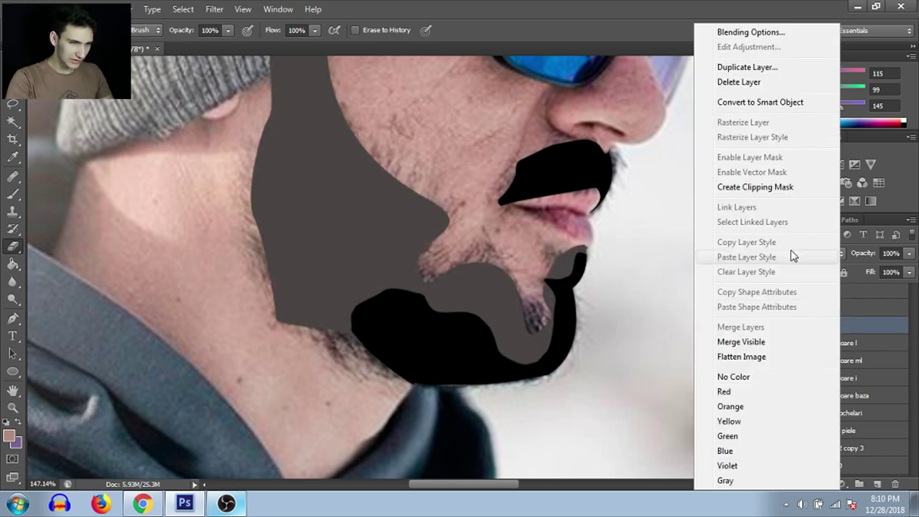
click(892, 328)
Give the Nl beard layer a near-black charcoal Color Overlay.
right_click(891, 288)
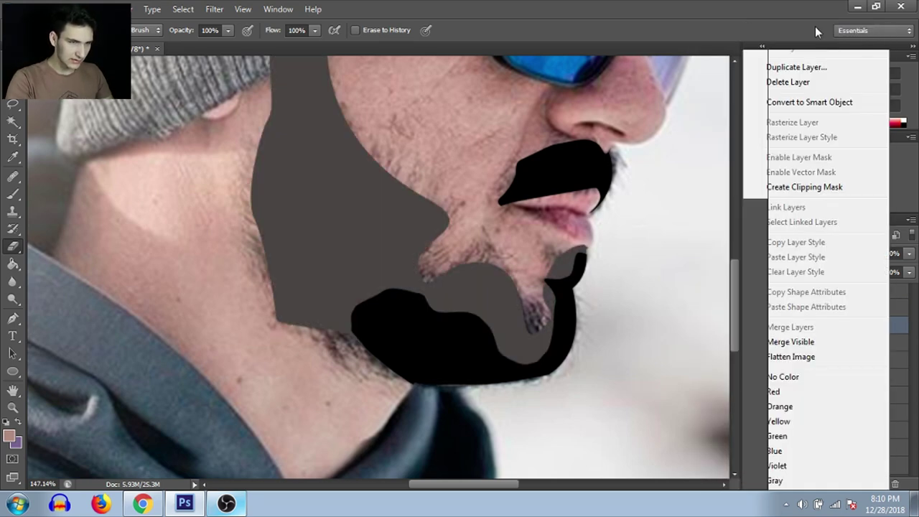
click(805, 31)
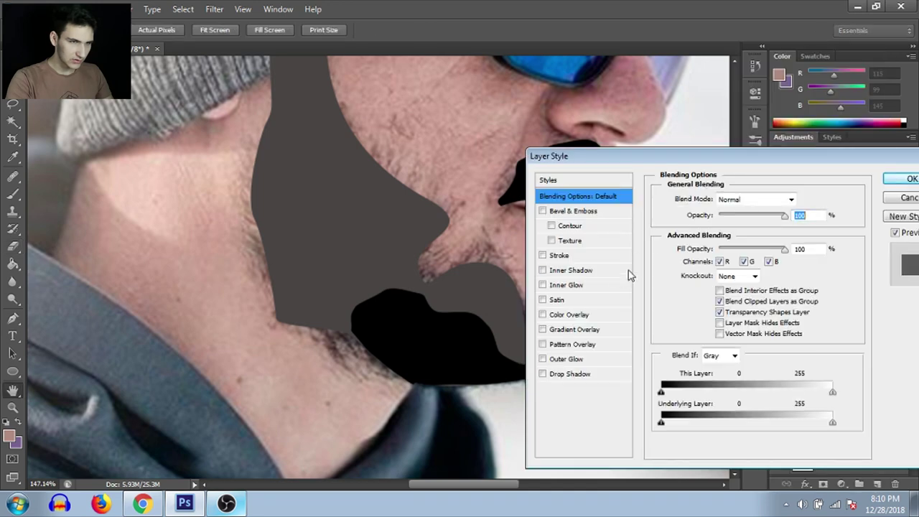
click(580, 316)
click(804, 199)
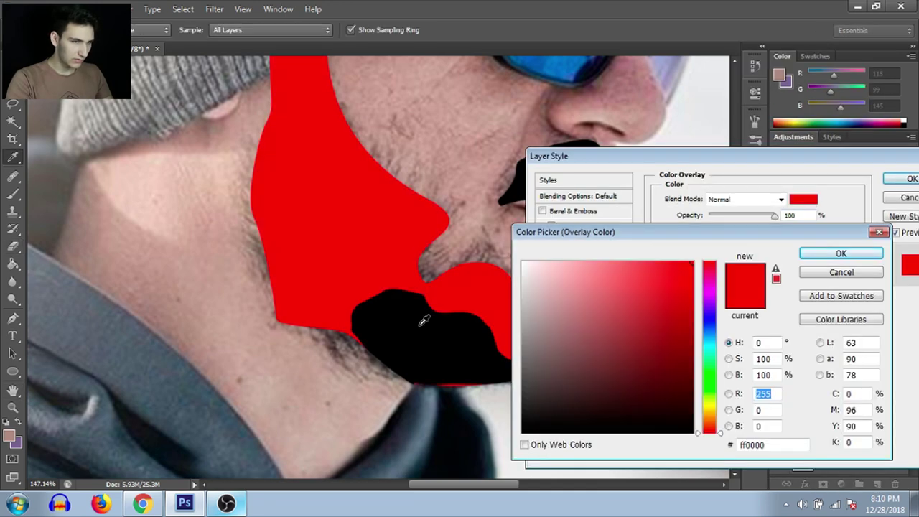
click(423, 320)
click(527, 415)
drag(526, 415, 526, 406)
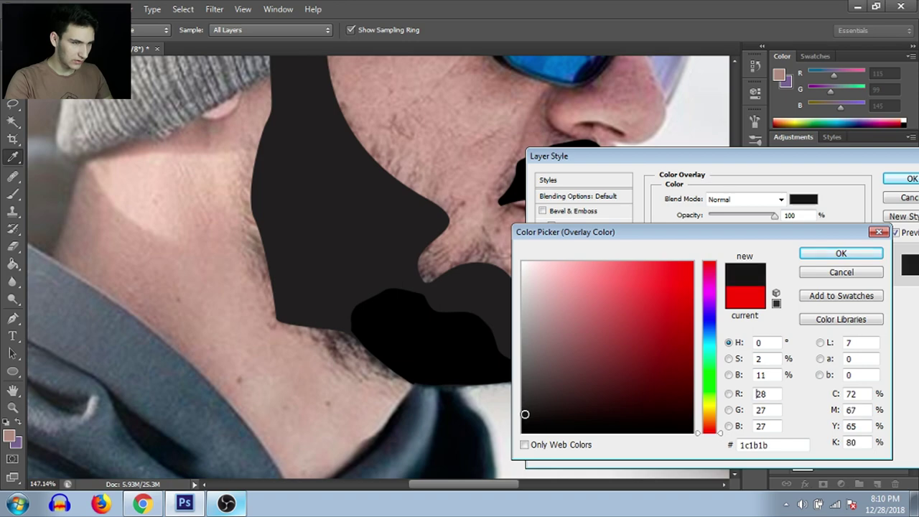
click(841, 253)
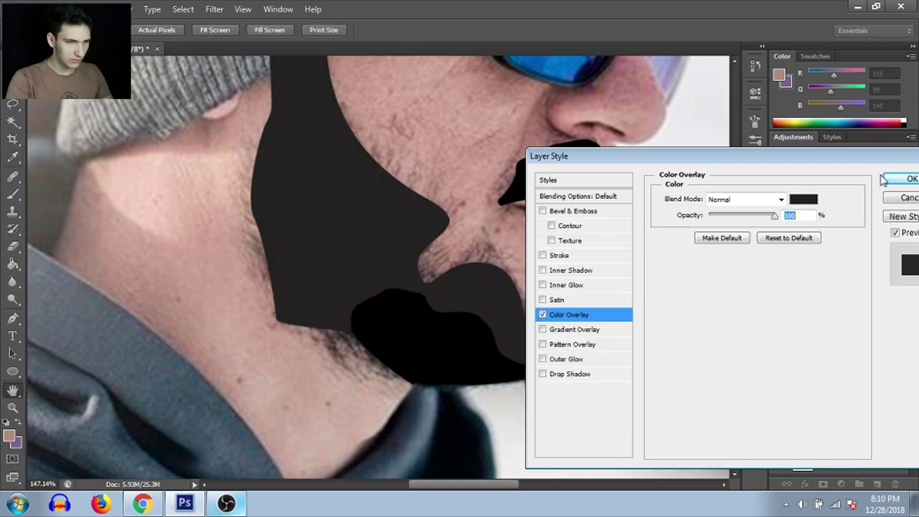
click(909, 179)
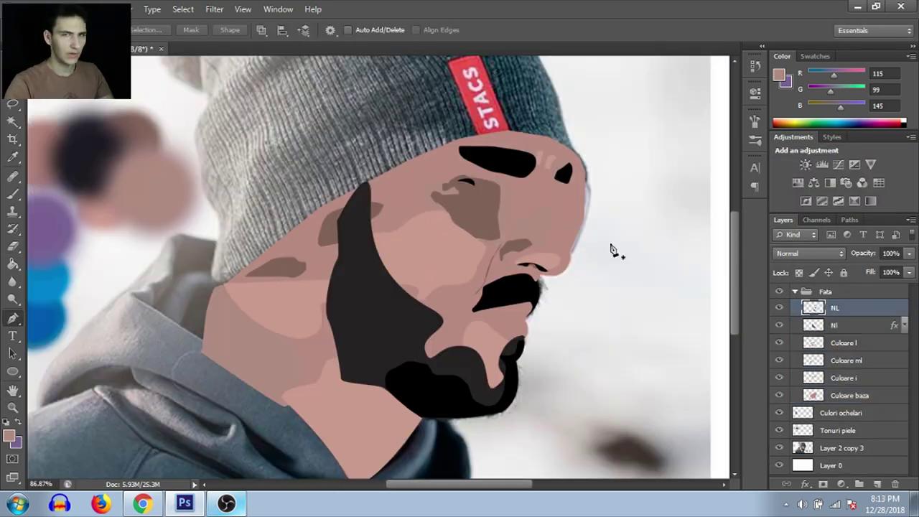
Hide the base skin-colour fill and collapse the Fata face group.
scroll(535, 239, up, 1)
scroll(535, 239, up, 1)
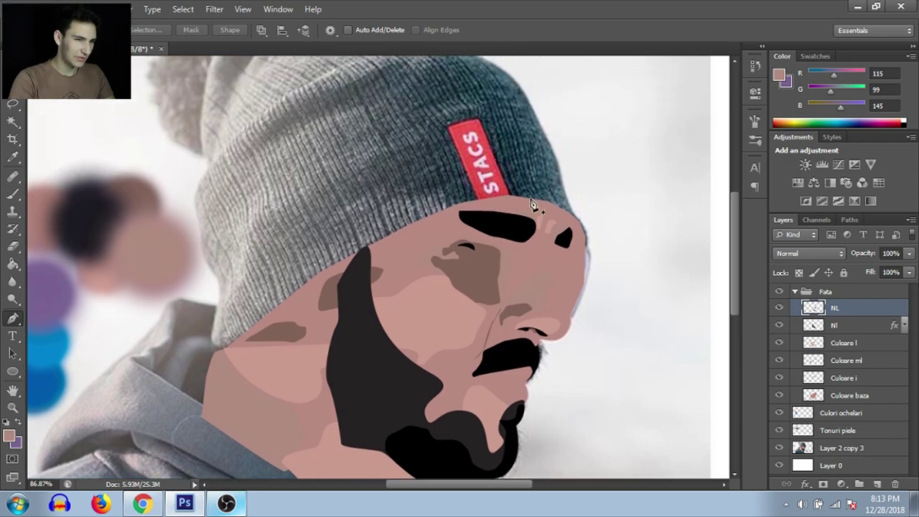
scroll(536, 242, up, 2)
scroll(536, 244, up, 2)
scroll(332, 209, down, 3)
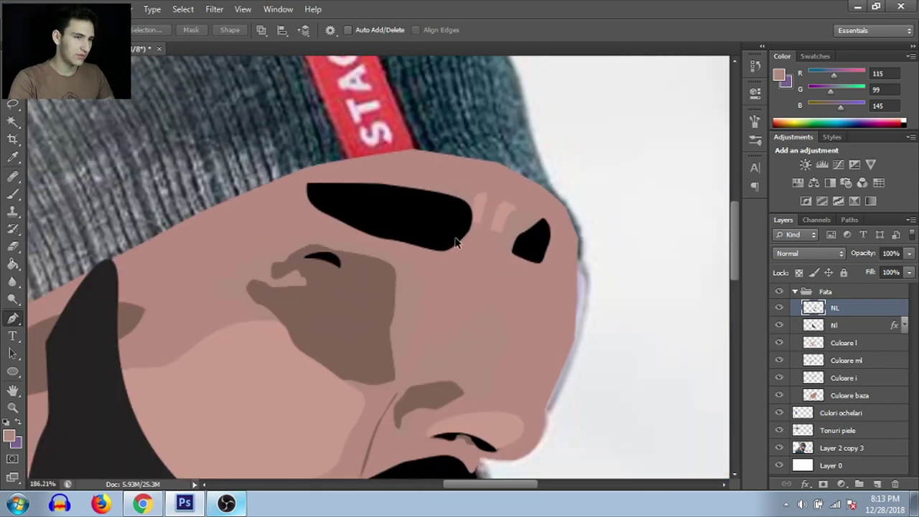
click(780, 395)
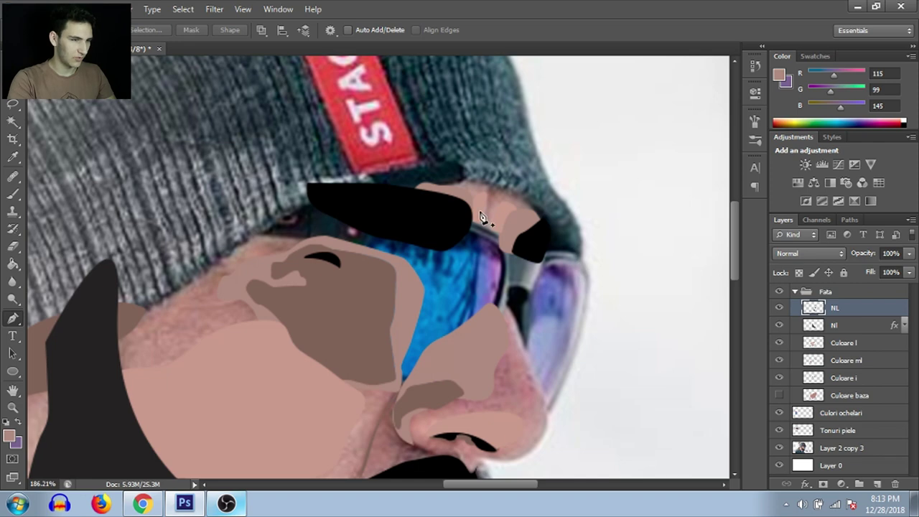
click(804, 291)
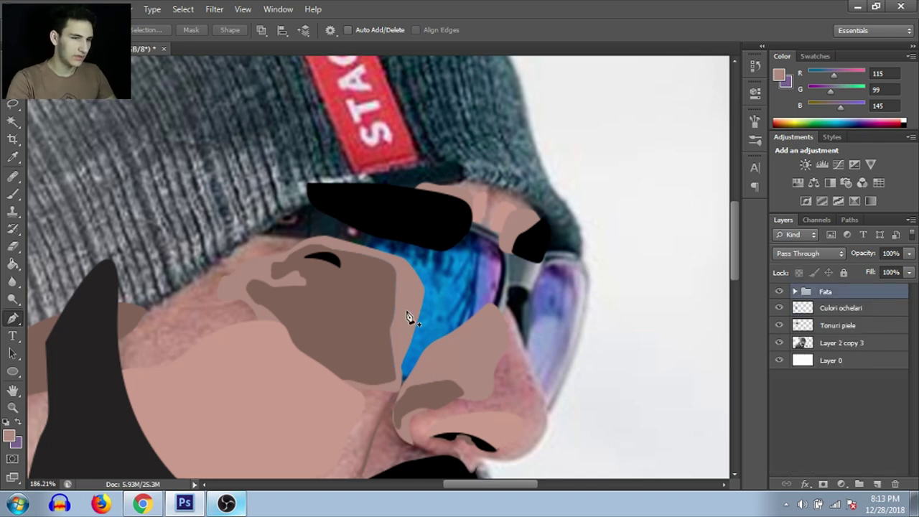
Create a group named 'Oche' above Fata containing a new empty layer.
scroll(410, 314, down, 1)
click(859, 484)
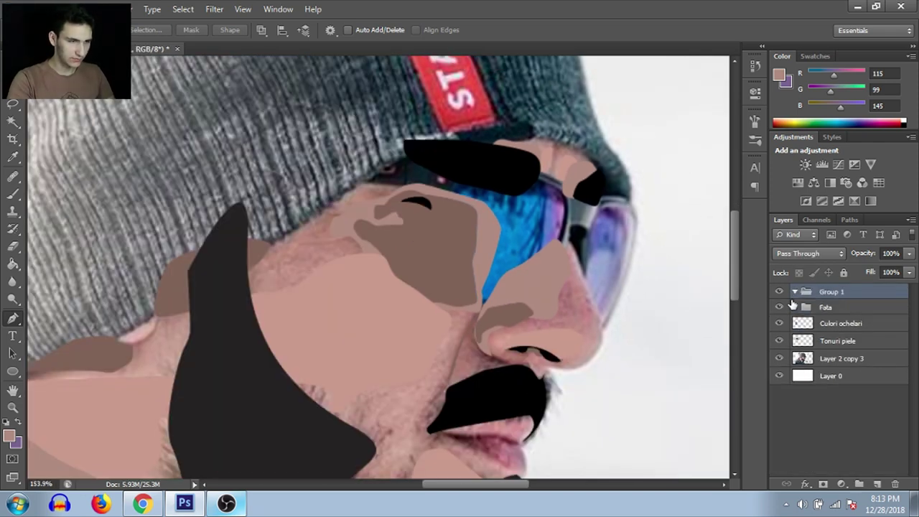
double_click(844, 292)
text(Oche)
key(Return)
key(ctrl+shift+alt+n)
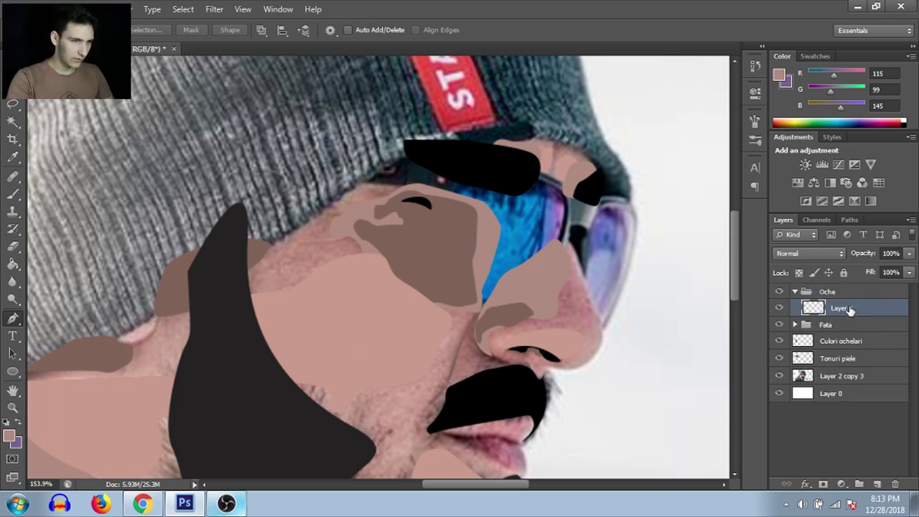
Sample the grey-blue glasses frame colour and hide the Fata shapes to trace the sunglasses.
click(14, 158)
click(579, 204)
drag(582, 196, 606, 209)
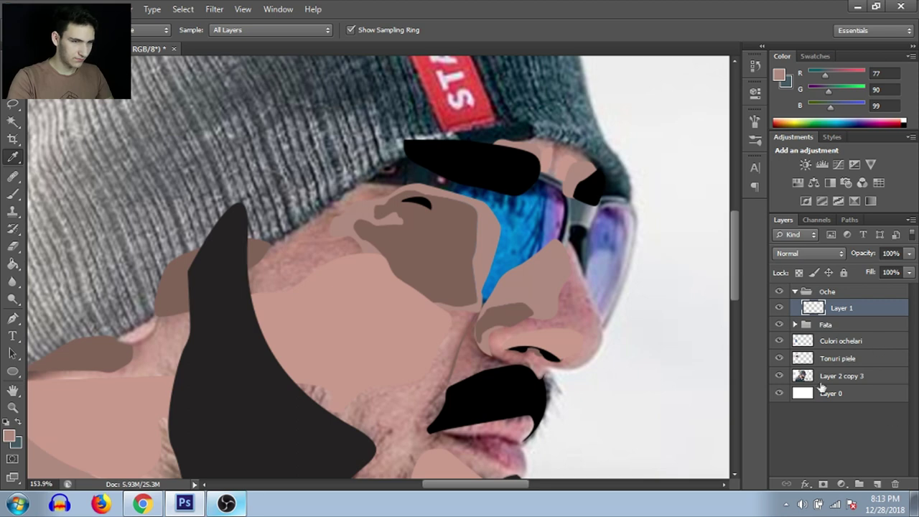
click(780, 325)
scroll(471, 264, up, 3)
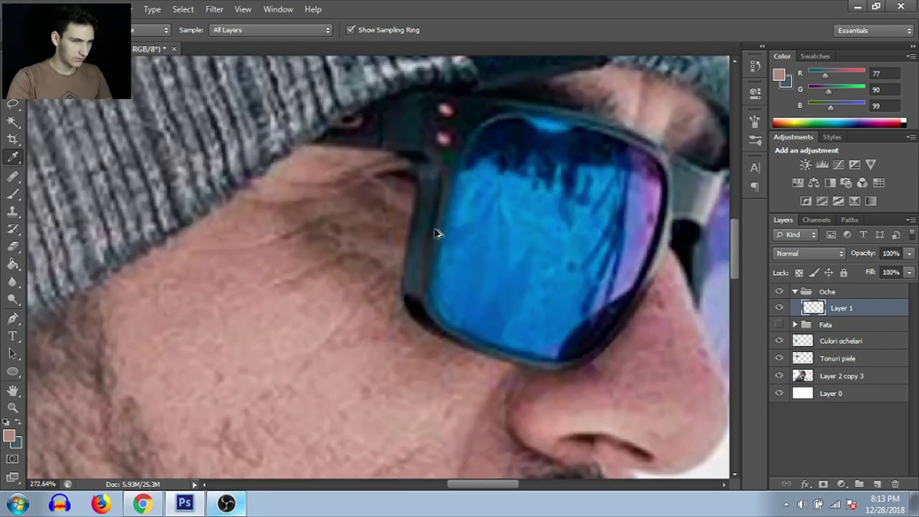
click(13, 318)
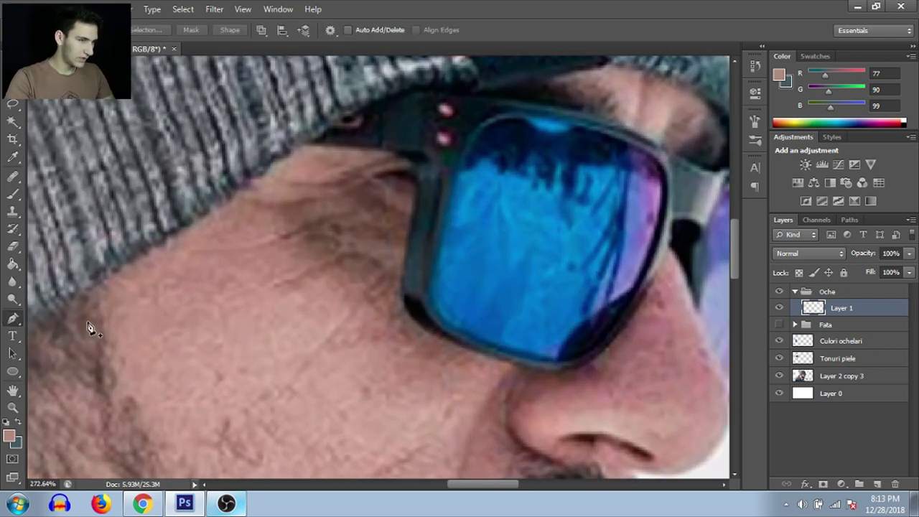
scroll(377, 217, down, 1)
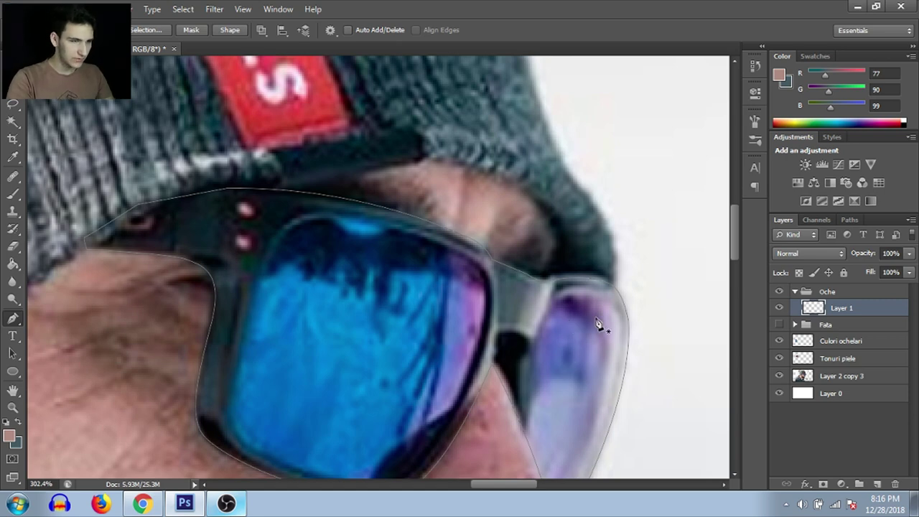
Fill the traced glasses outline, then undo the unwanted black fill.
scroll(606, 331, down, 2)
scroll(617, 332, down, 1)
right_click(363, 255)
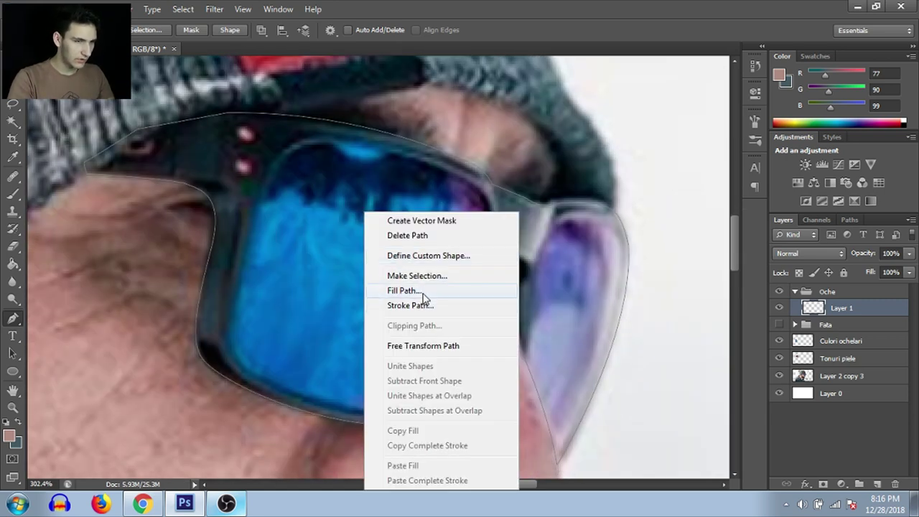
click(395, 292)
click(724, 183)
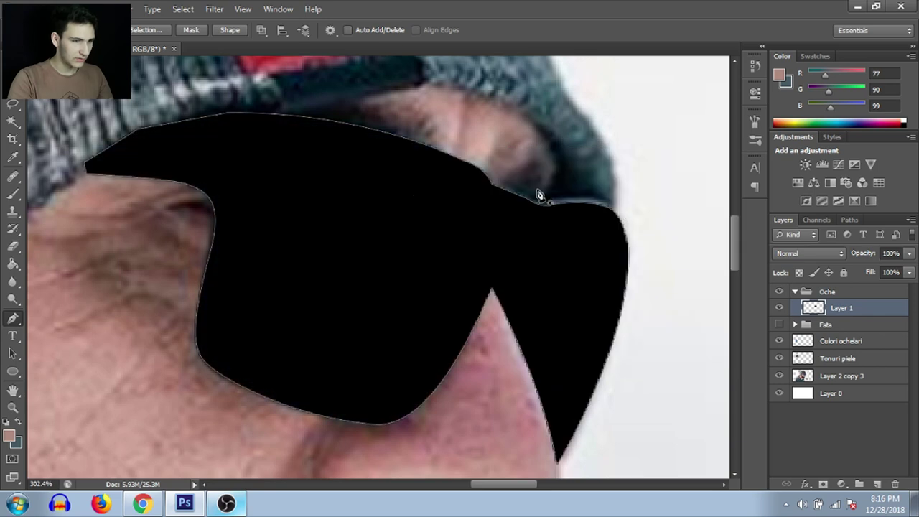
key(ctrl+z)
Refill the glasses outline with a frame-sampled slate-grey colour (#485461).
right_click(521, 239)
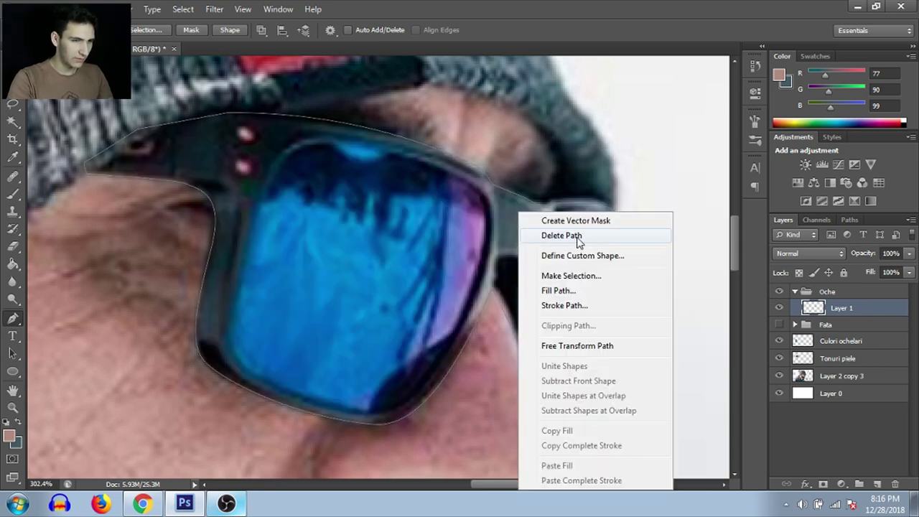
click(559, 291)
click(675, 194)
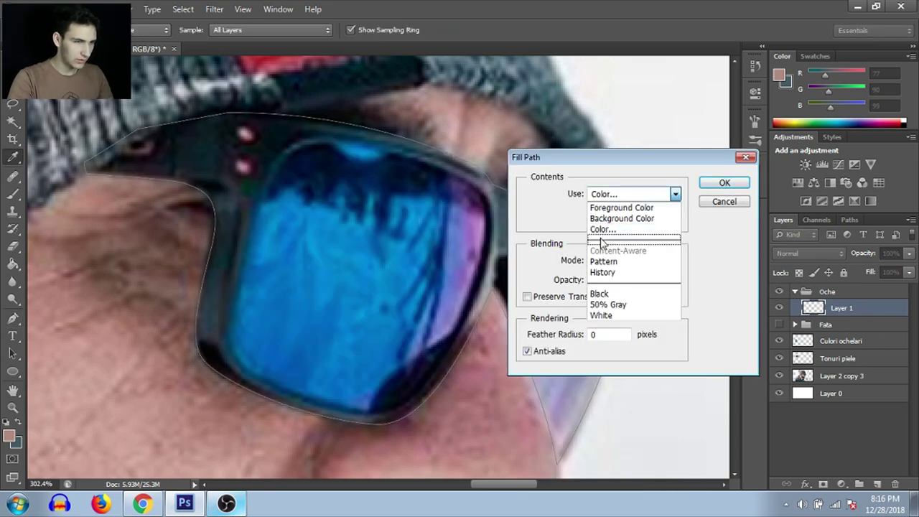
click(600, 221)
click(506, 207)
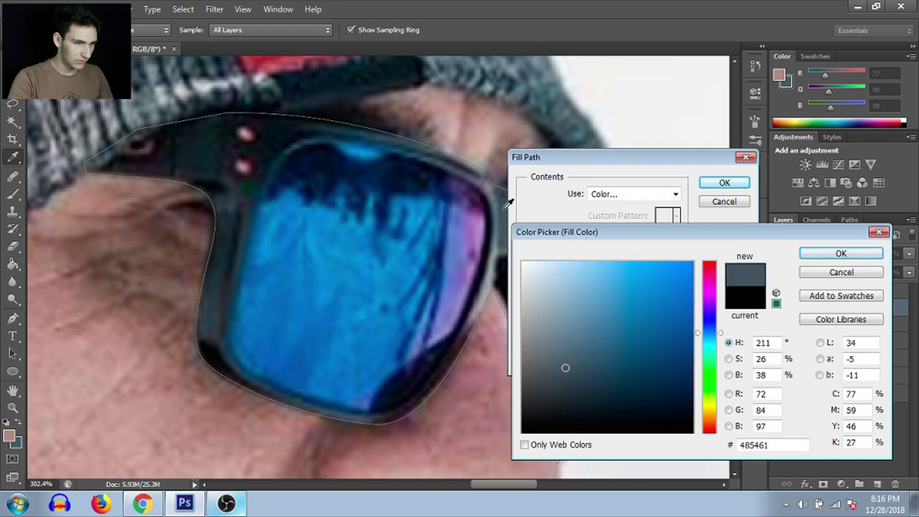
drag(504, 490, 512, 488)
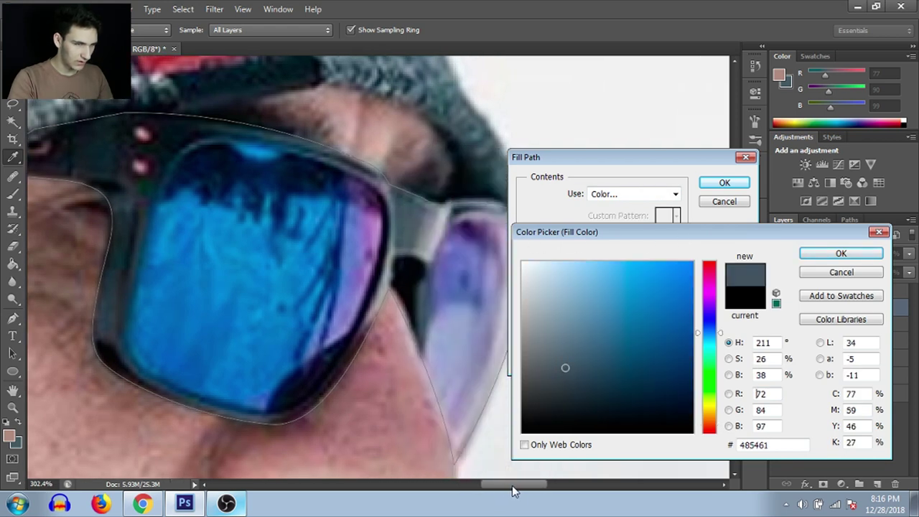
click(416, 202)
click(411, 206)
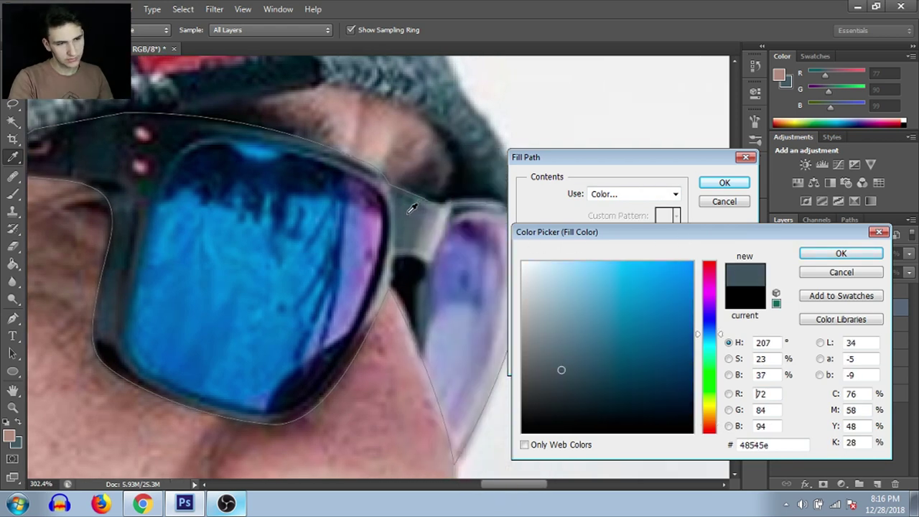
click(823, 257)
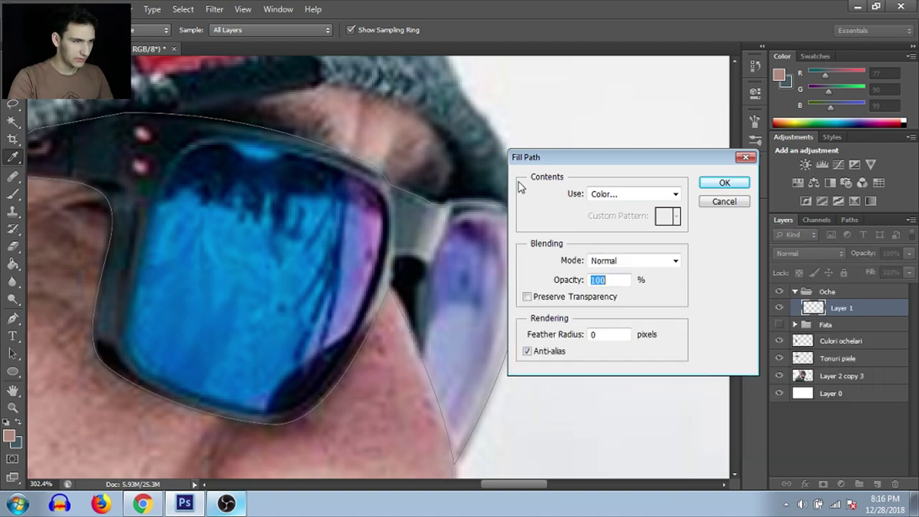
click(724, 183)
scroll(268, 184, down, 3)
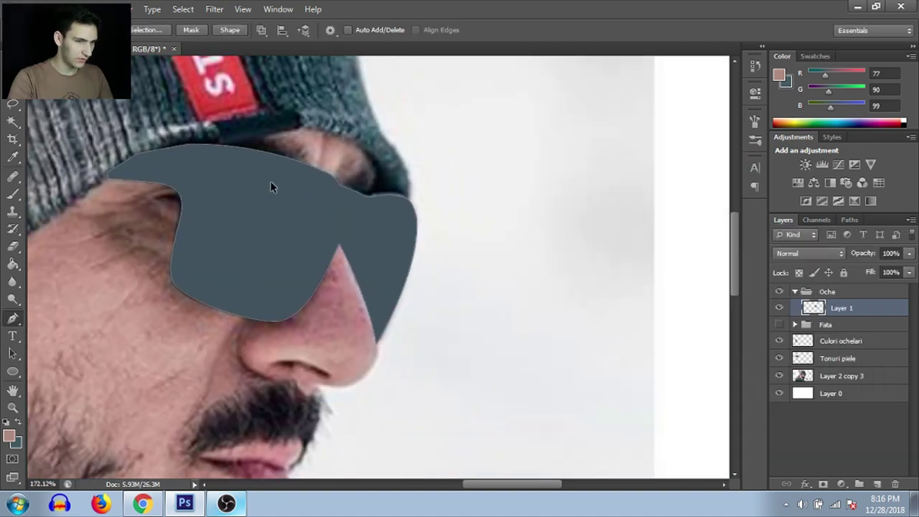
scroll(150, 213, down, 3)
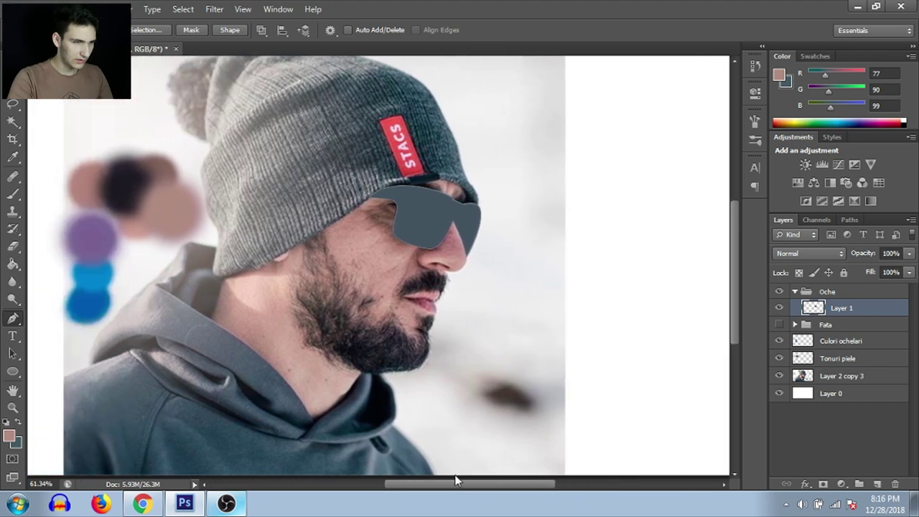
Delete the glasses path and make the Fata group and its Culoare baza layer visible again.
drag(507, 485, 448, 485)
right_click(421, 184)
click(480, 209)
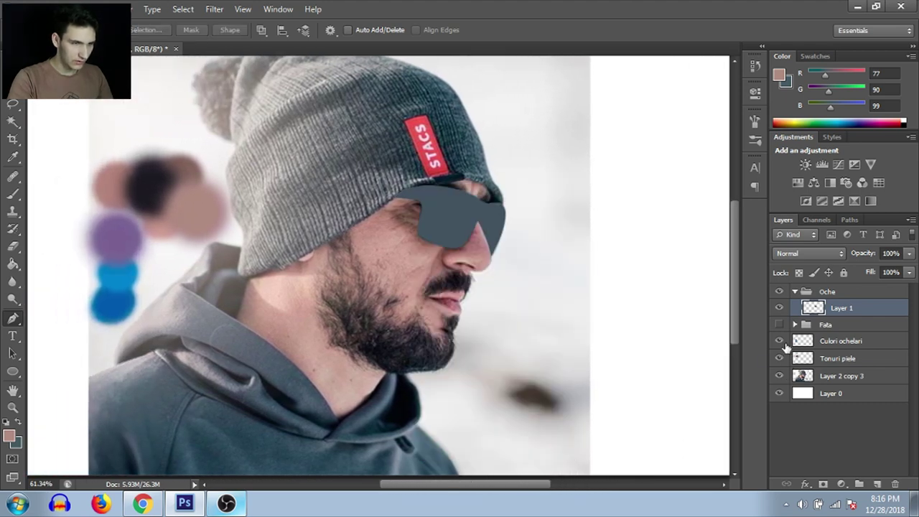
click(780, 326)
click(795, 325)
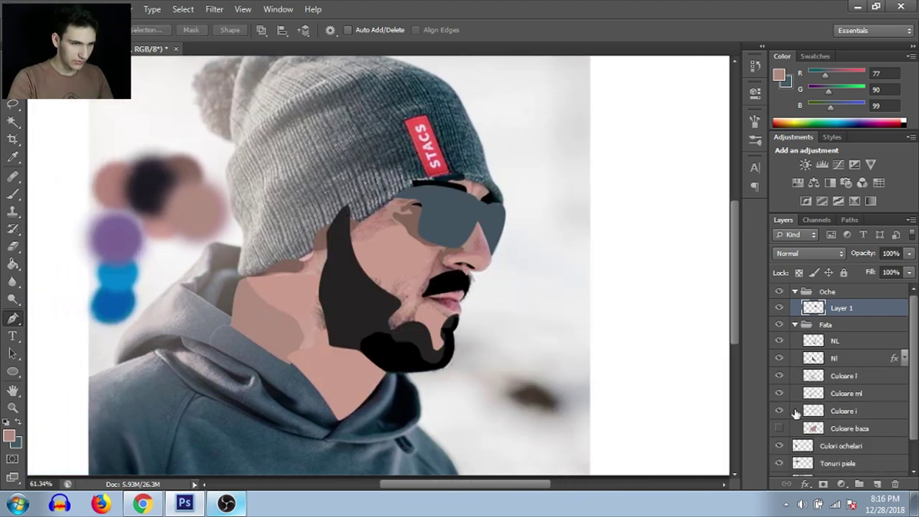
click(780, 428)
click(795, 292)
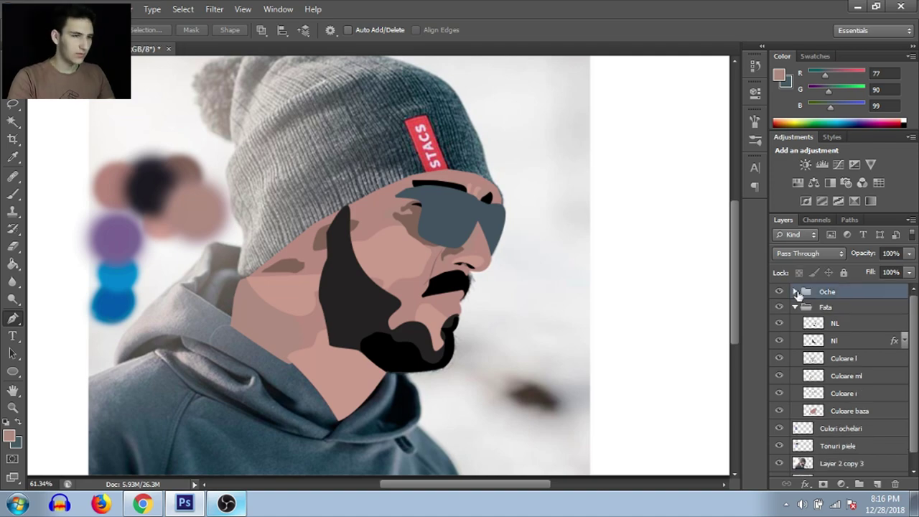
Zoom in to check the sunglasses over the face, then expand the Oche group.
scroll(428, 268, up, 1)
scroll(429, 268, up, 1)
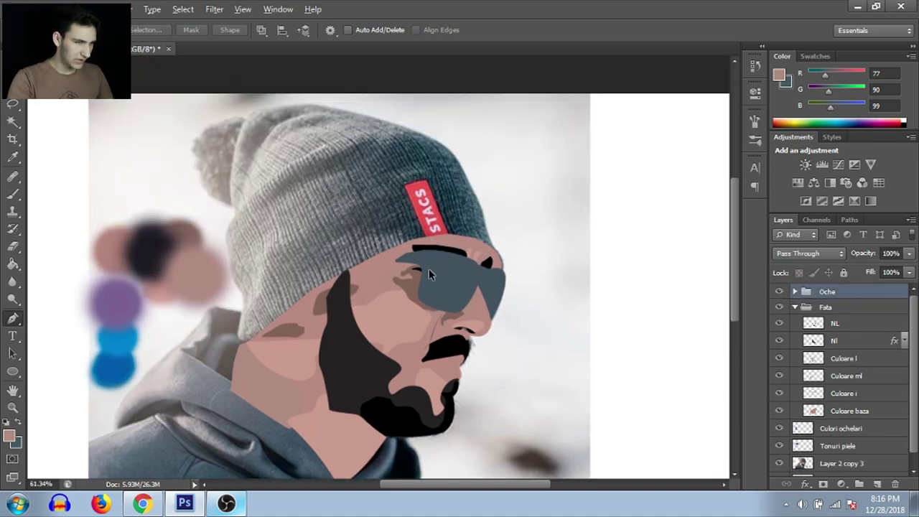
scroll(429, 269, up, 3)
scroll(429, 268, up, 1)
scroll(462, 328, down, 2)
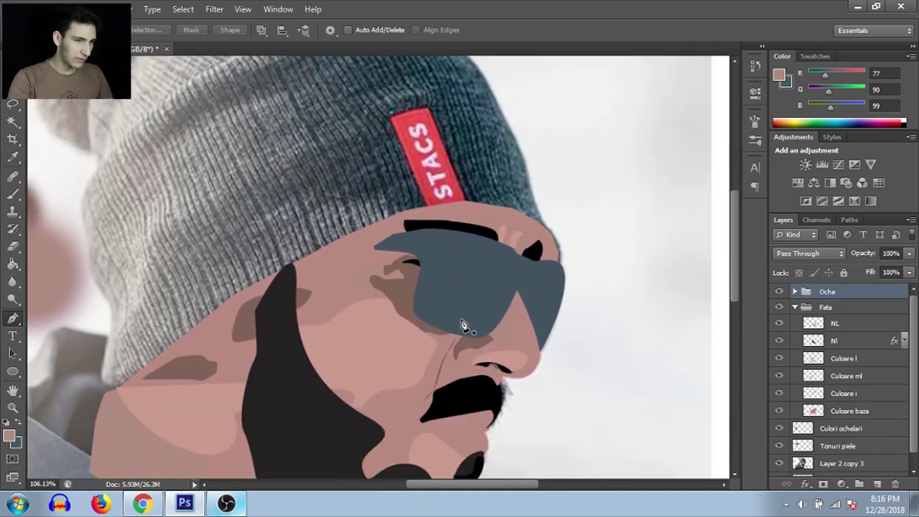
scroll(468, 323, down, 2)
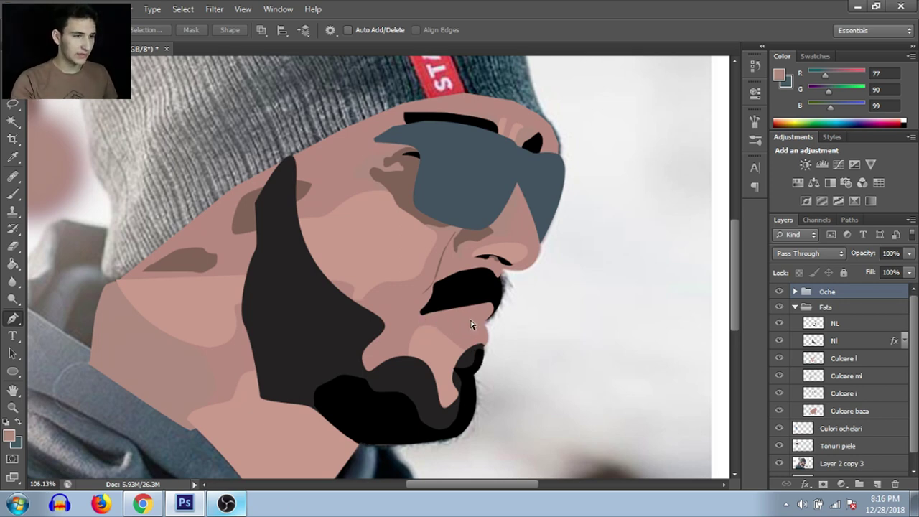
scroll(299, 209, down, 3)
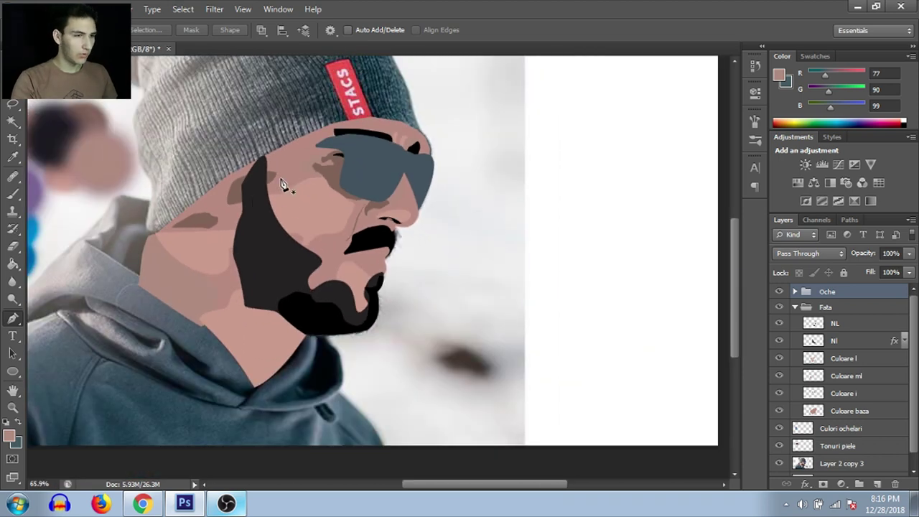
scroll(273, 201, up, 3)
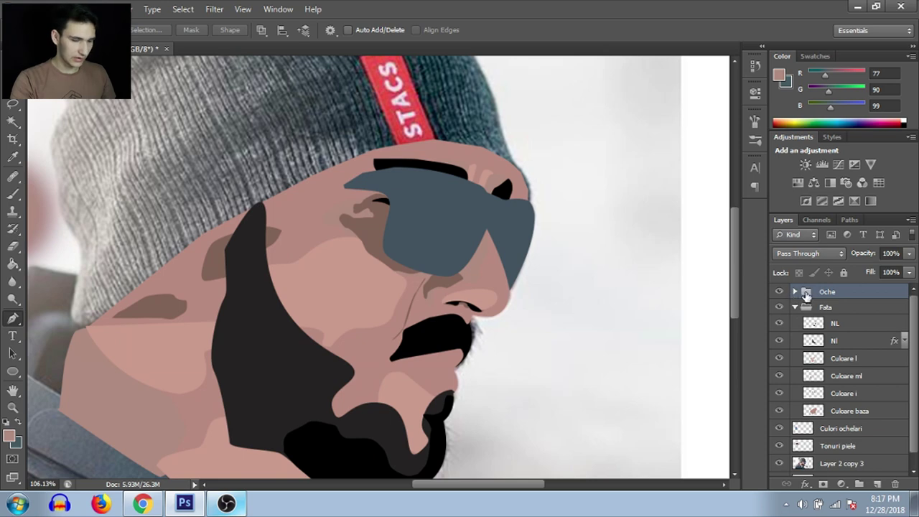
click(796, 292)
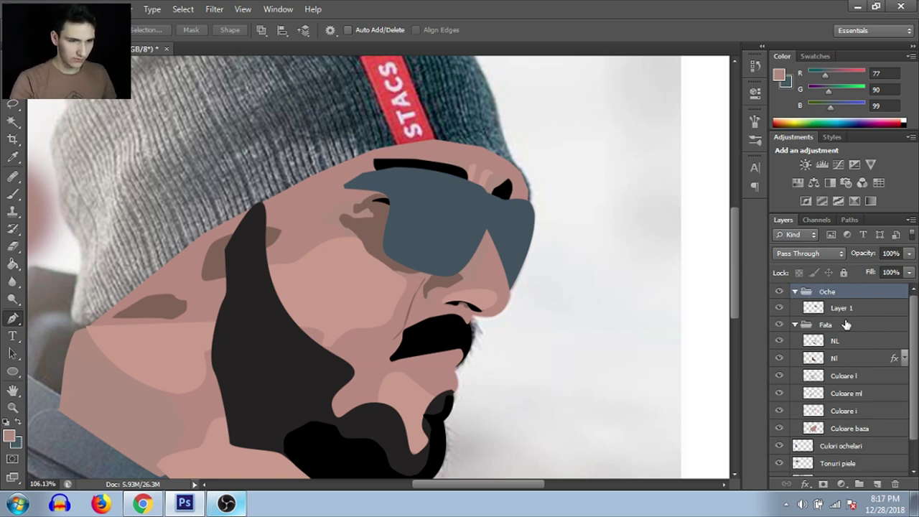
Name the glasses layer B and add two new layers named i and l.
double_click(843, 308)
text(B)
key(Return)
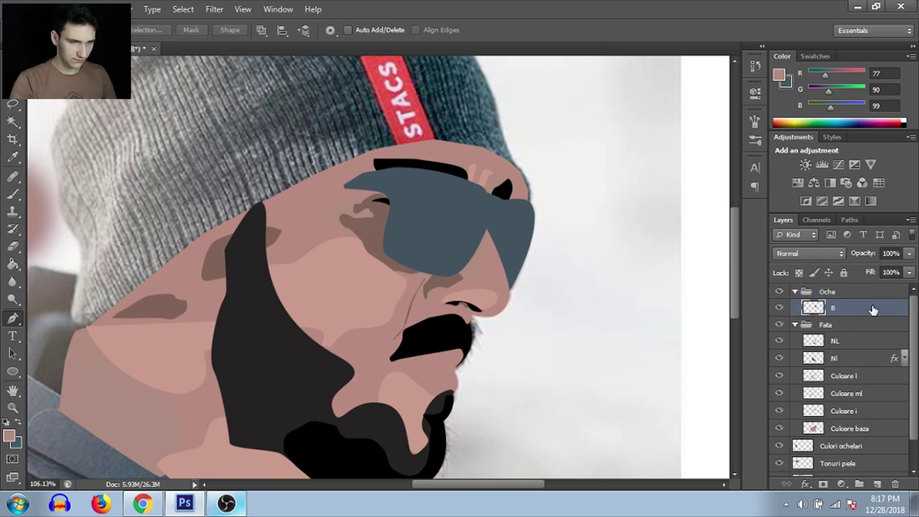
click(878, 484)
double_click(840, 308)
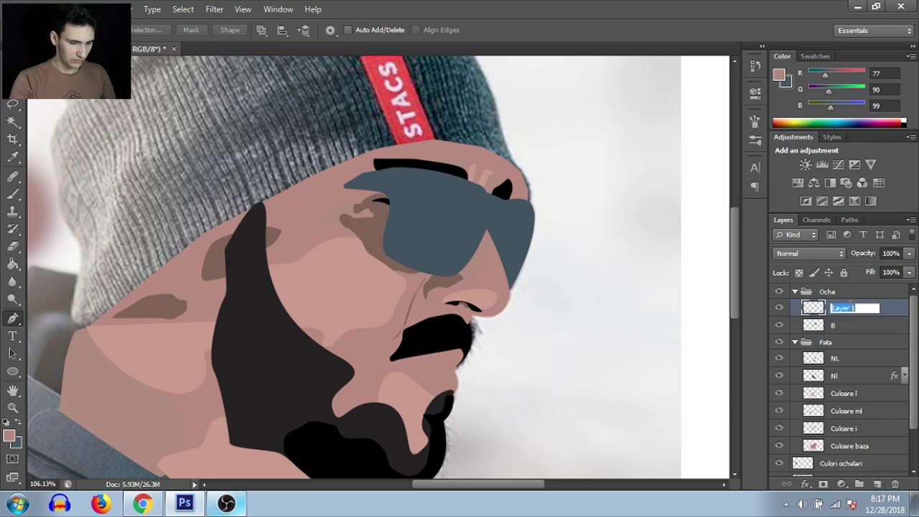
text(i)
key(Return)
click(878, 484)
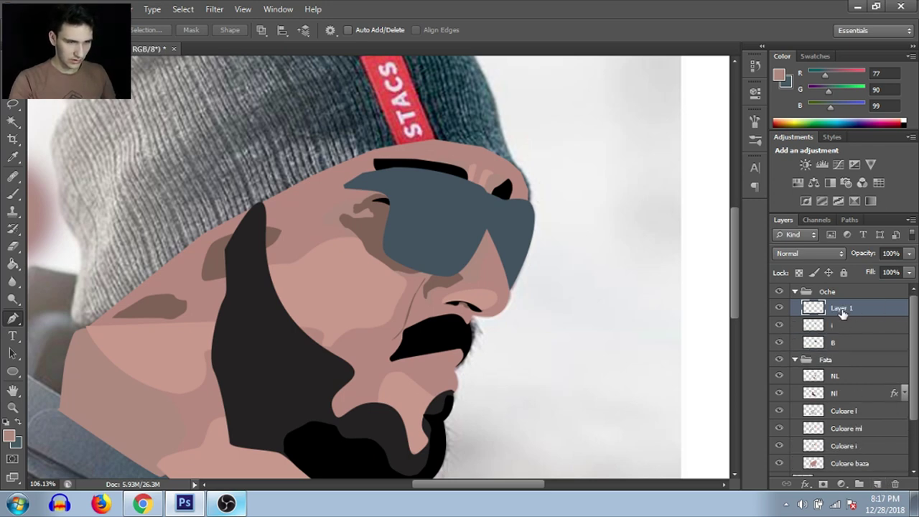
double_click(841, 308)
text(l)
key(Return)
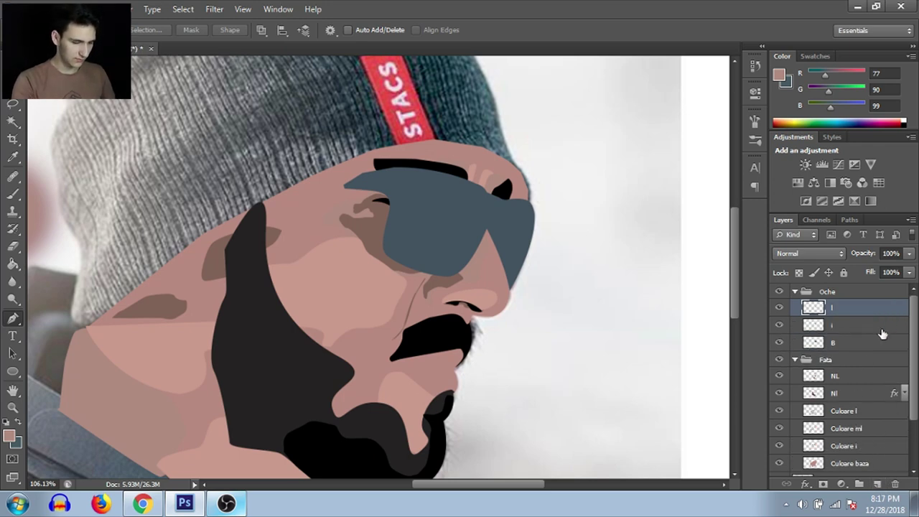
Add a layer named lentile, then merge it down with Ctrl+E.
click(877, 485)
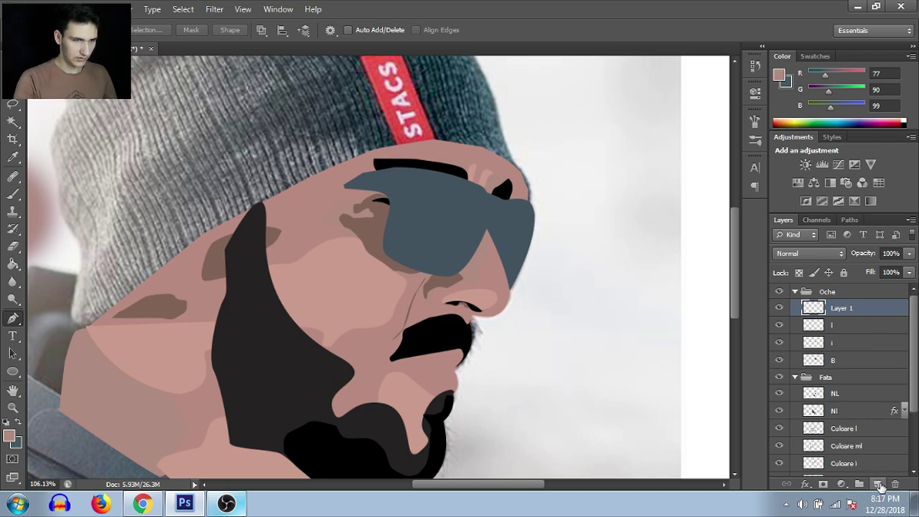
double_click(855, 308)
text(lentile)
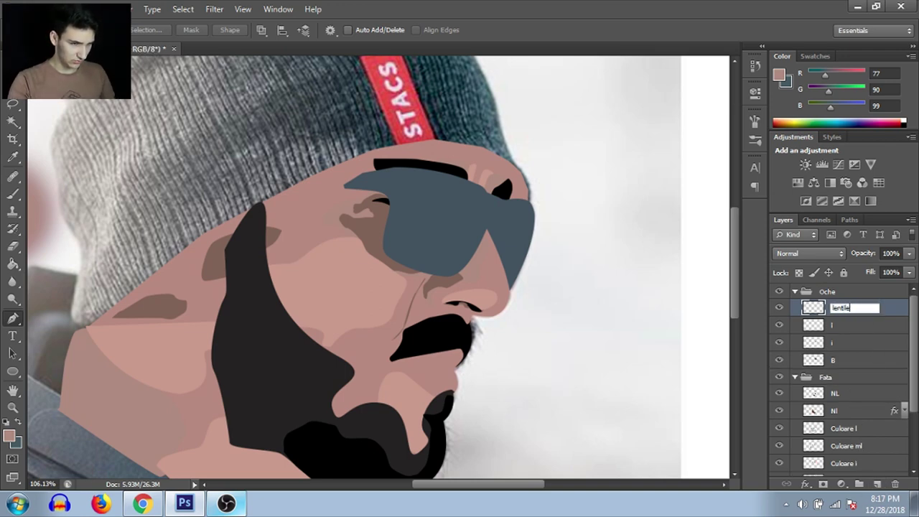
key(Return)
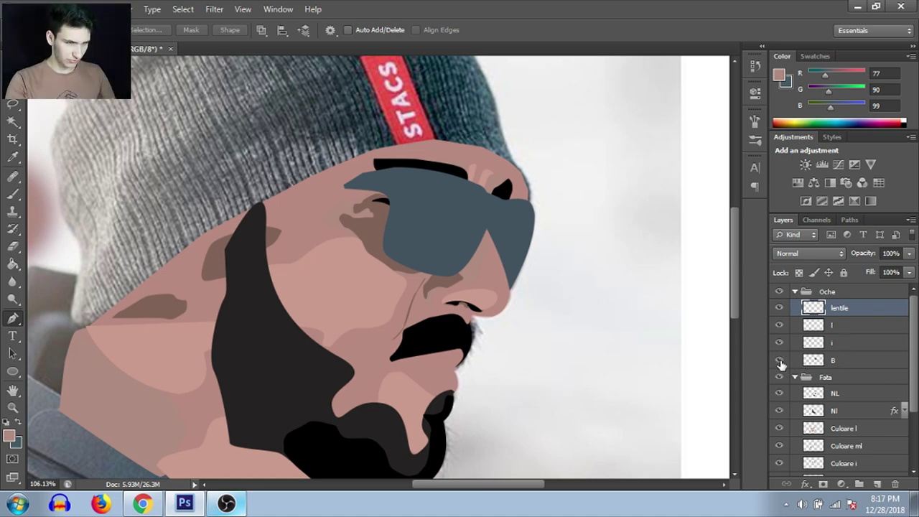
click(845, 342)
click(852, 309)
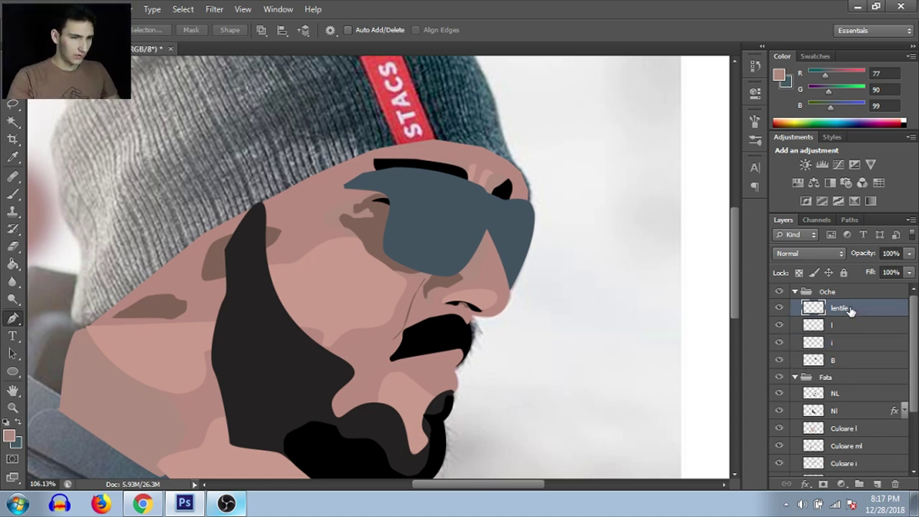
key(ctrl+e)
click(846, 332)
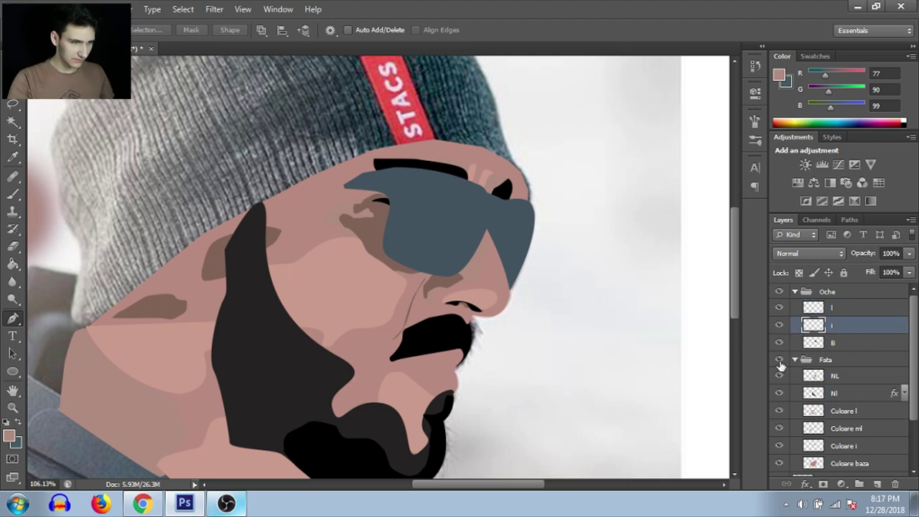
Hide the Fata and B layers, then fill the traced frame path with Black.
click(780, 361)
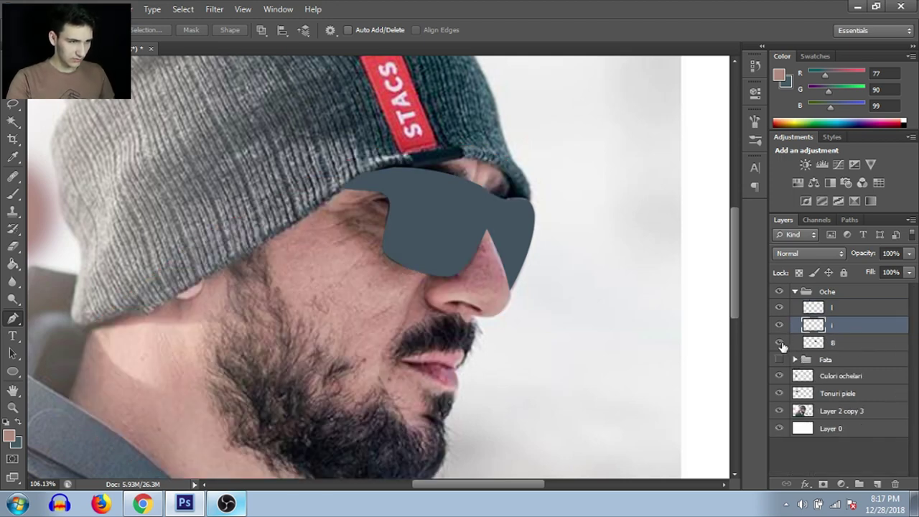
click(780, 343)
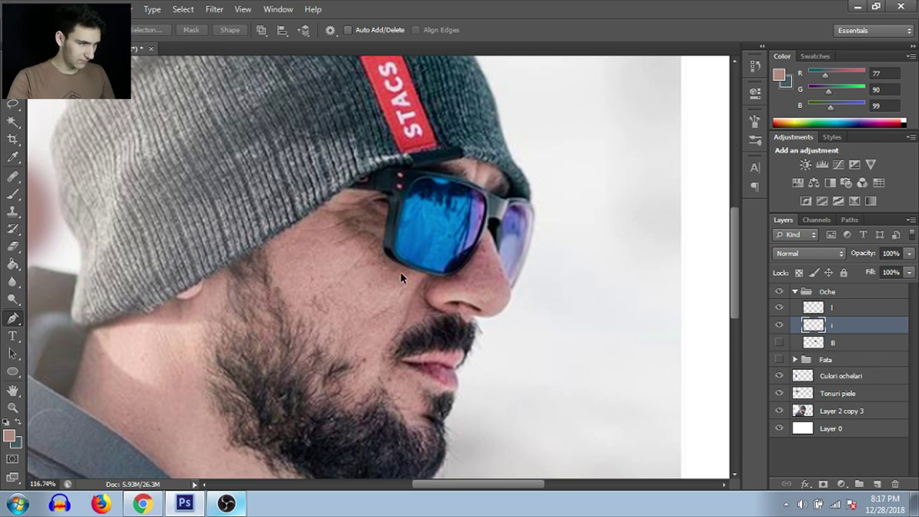
scroll(401, 271, up, 3)
scroll(425, 232, up, 3)
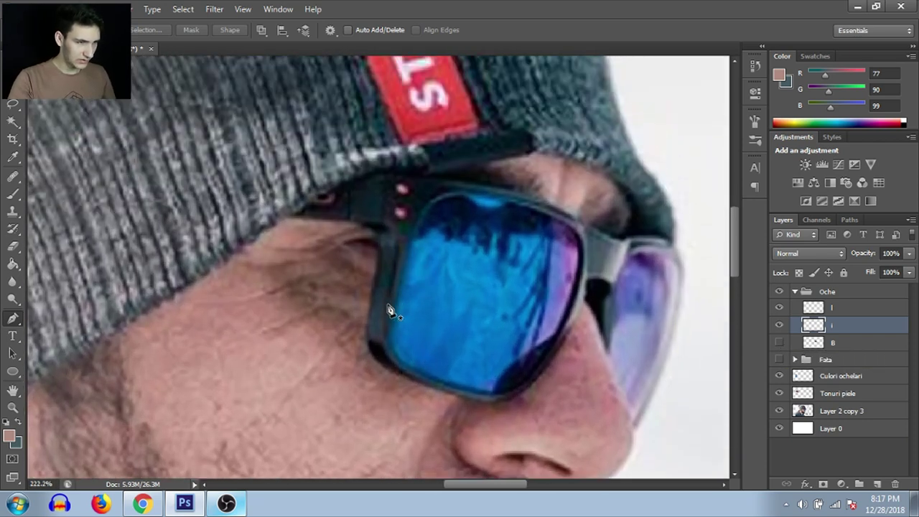
right_click(422, 275)
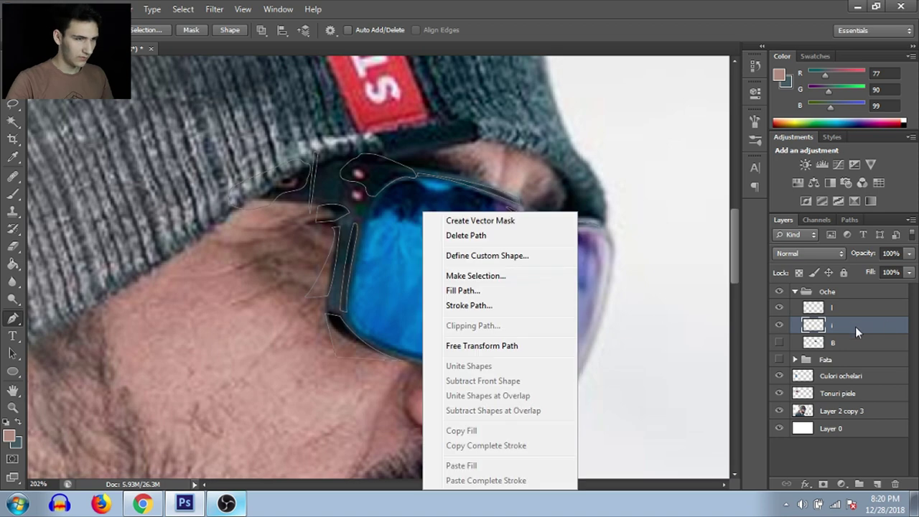
click(478, 291)
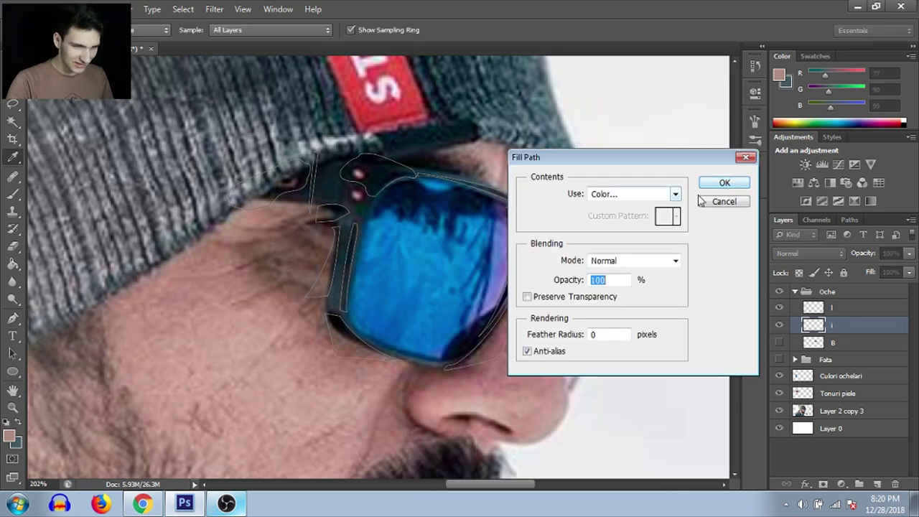
click(676, 194)
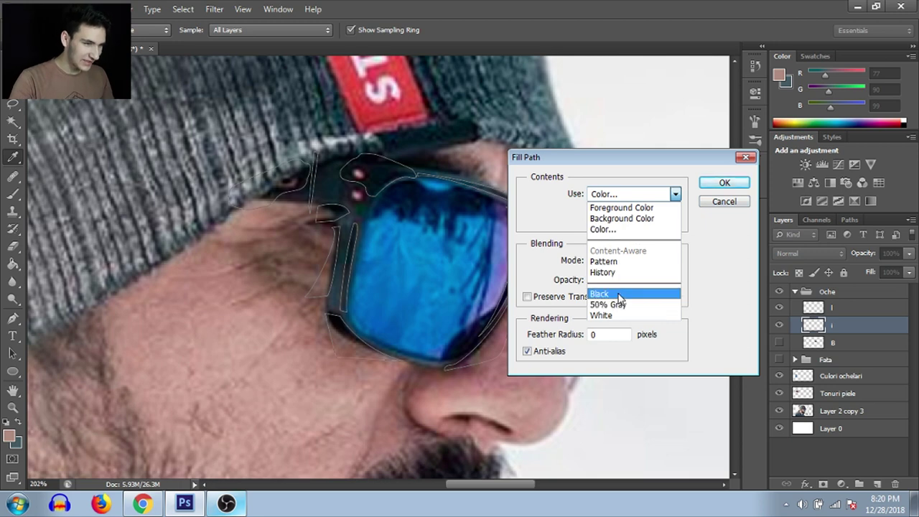
click(617, 294)
click(724, 183)
Delete the frame path, show the grey B shape again and load it as a selection.
right_click(460, 191)
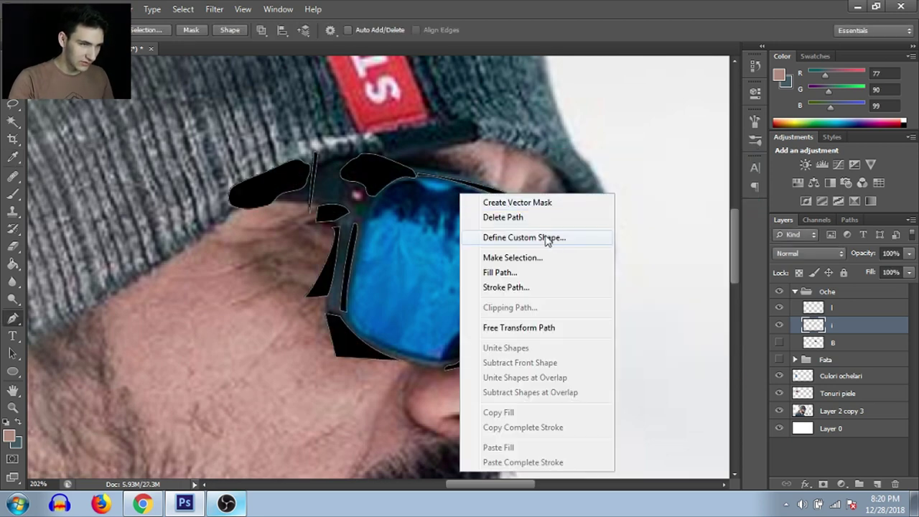
click(520, 218)
scroll(520, 221, down, 2)
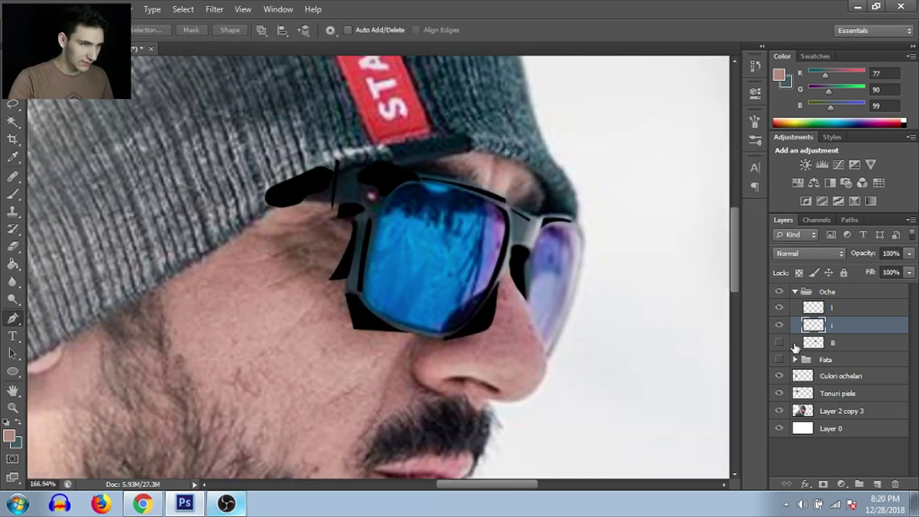
click(779, 343)
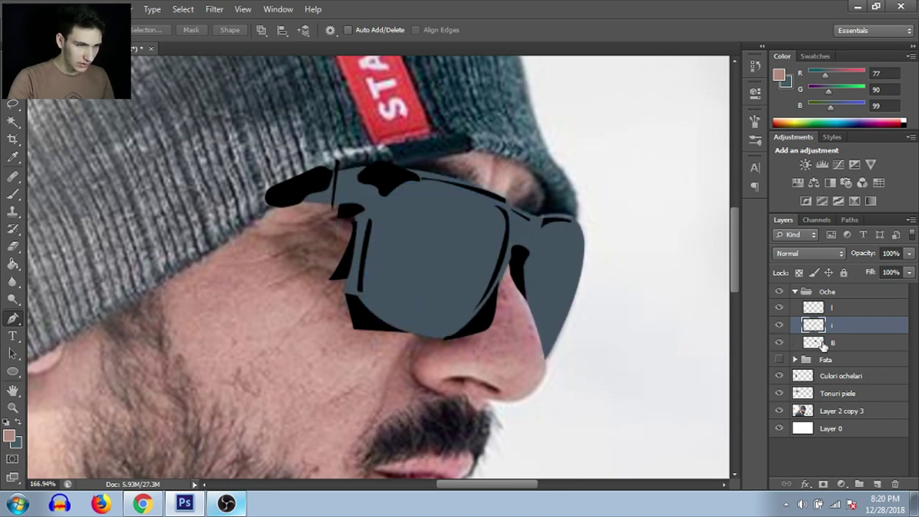
ctrl+click(823, 344)
Invert the lens selection, erase the black frame outside it, and deselect with Ctrl+D.
key(m)
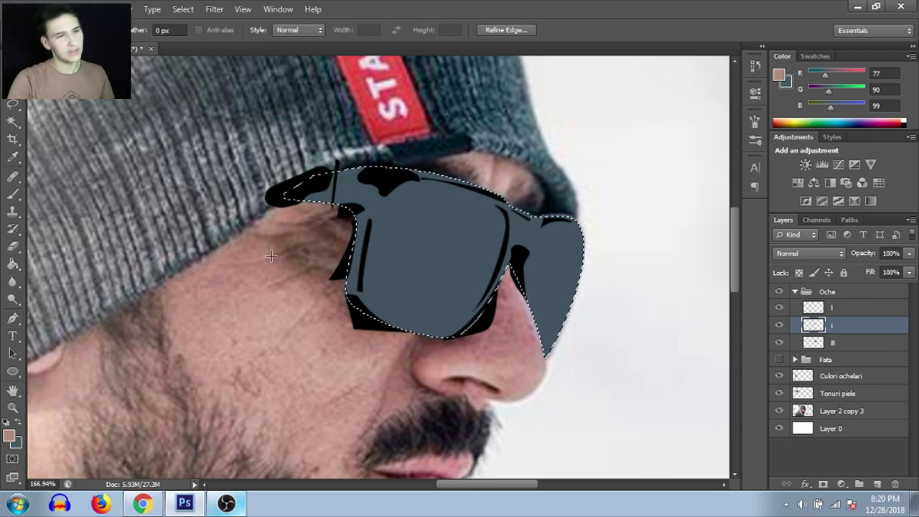
right_click(306, 235)
click(363, 265)
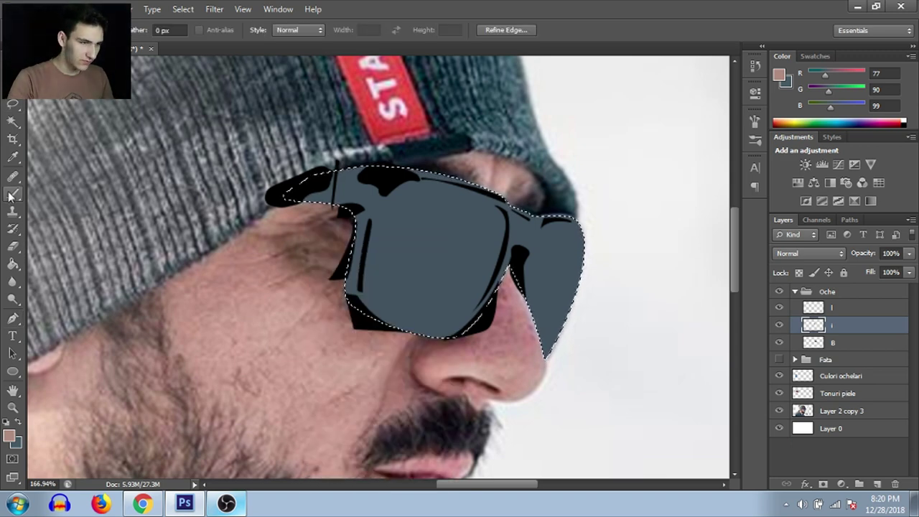
click(13, 246)
mouse_move(258, 191)
mouse_down()
mouse_move(239, 178)
mouse_move(521, 321)
mouse_up()
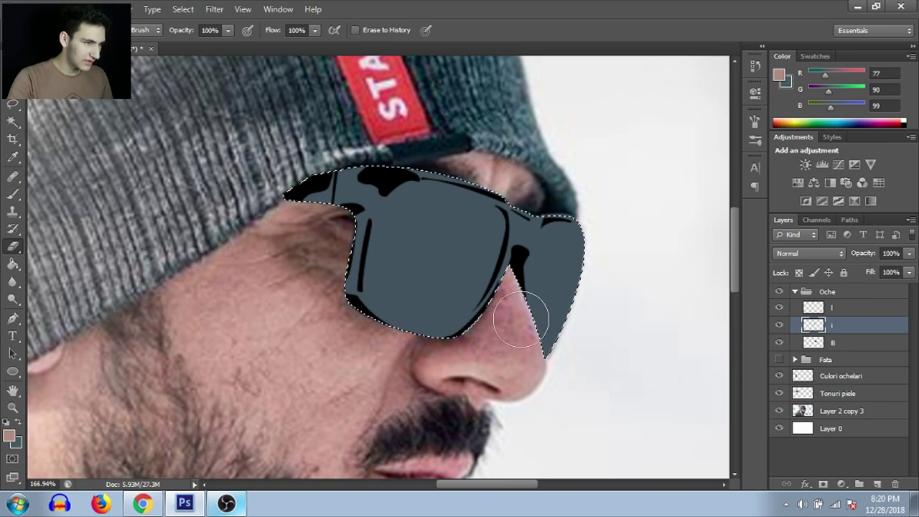
key(ctrl+d)
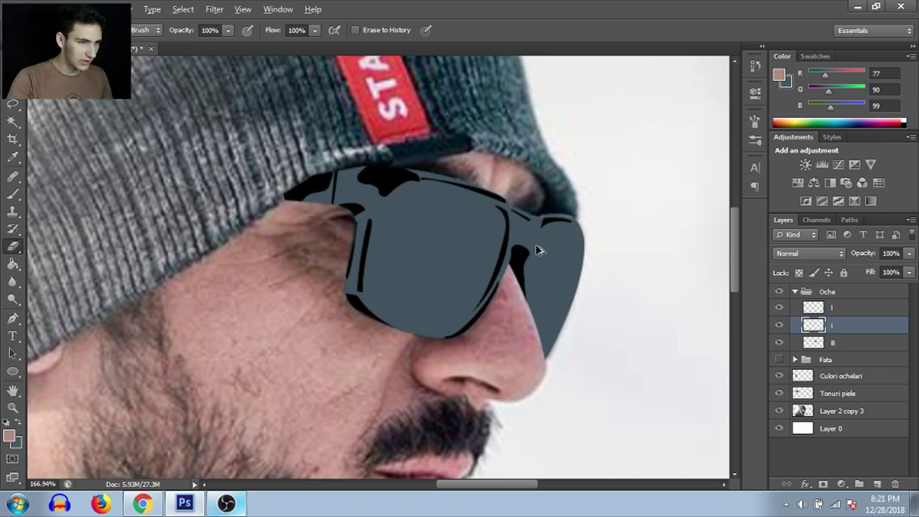
scroll(539, 250, down, 3)
scroll(593, 283, down, 2)
scroll(571, 306, up, 5)
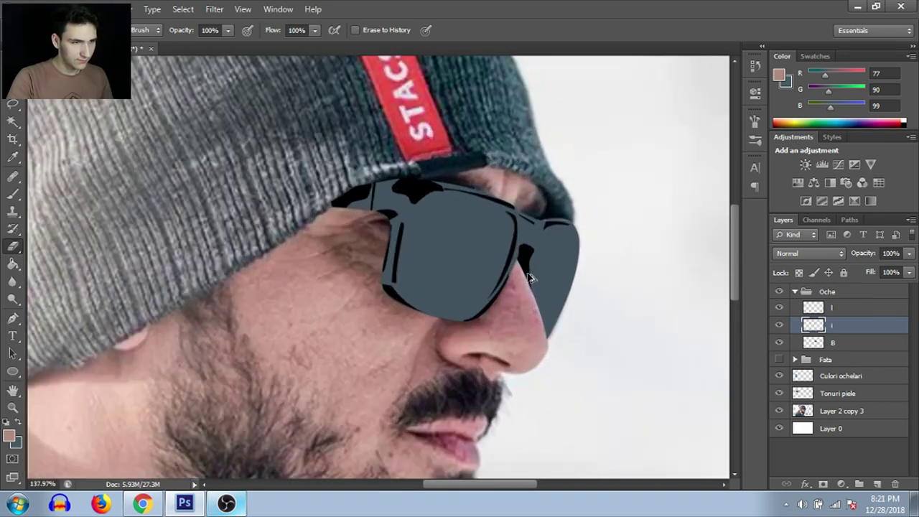
scroll(529, 279, up, 3)
click(839, 308)
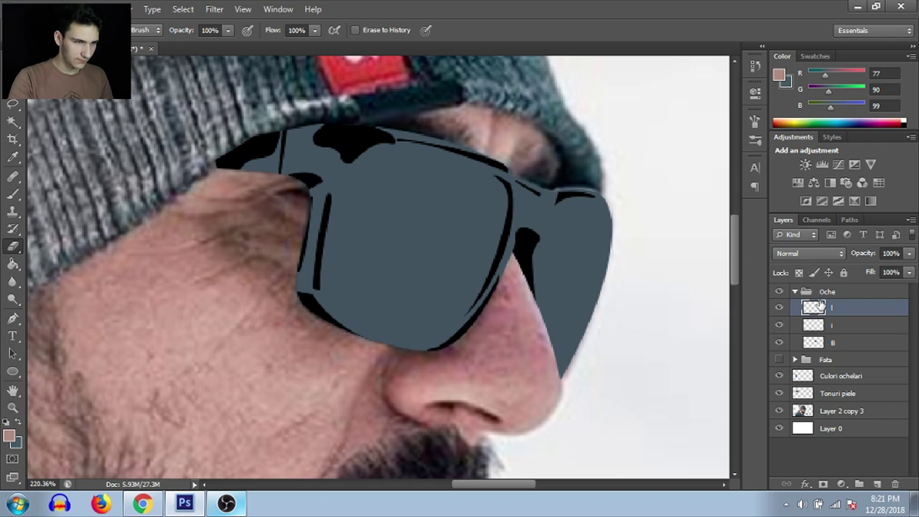
Hide the flat grey glasses fill and inspect the real lenses underneath.
click(781, 344)
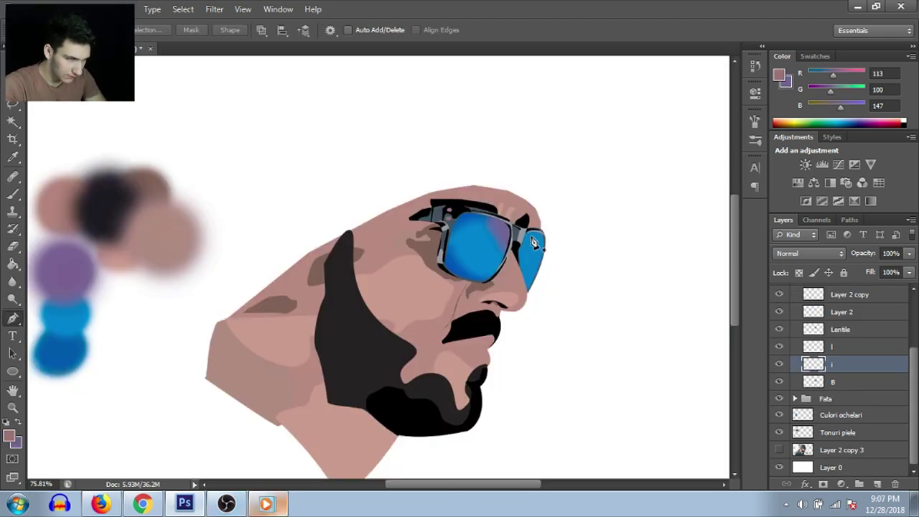
scroll(502, 227, up, 1)
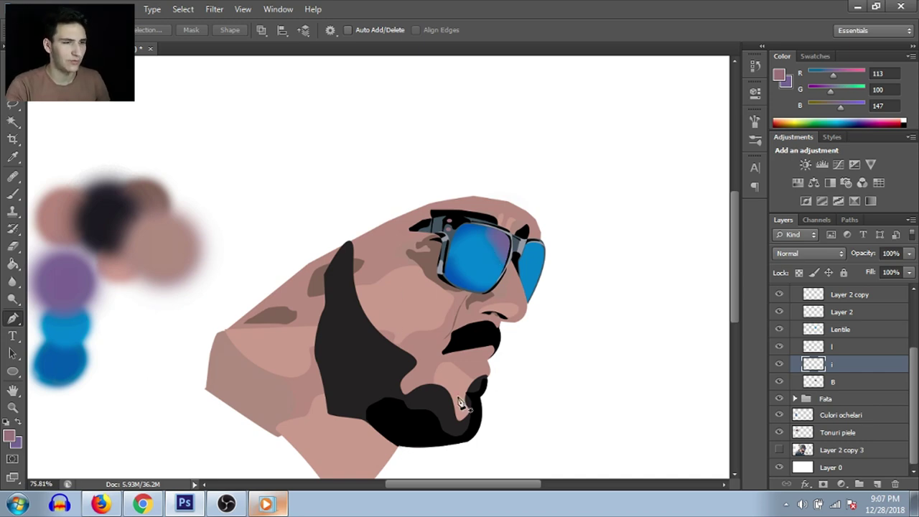
scroll(494, 257, up, 2)
scroll(494, 256, up, 2)
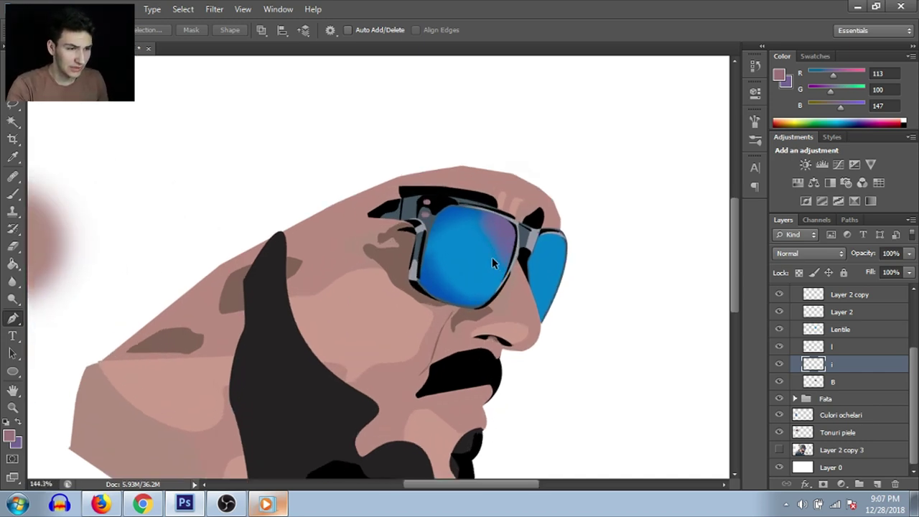
scroll(494, 256, up, 2)
scroll(491, 244, up, 2)
scroll(453, 259, down, 3)
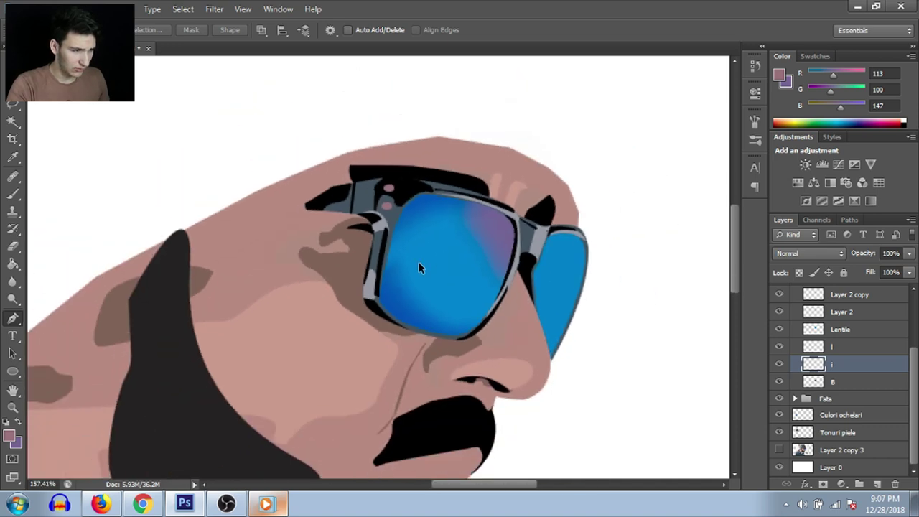
scroll(438, 277, down, 2)
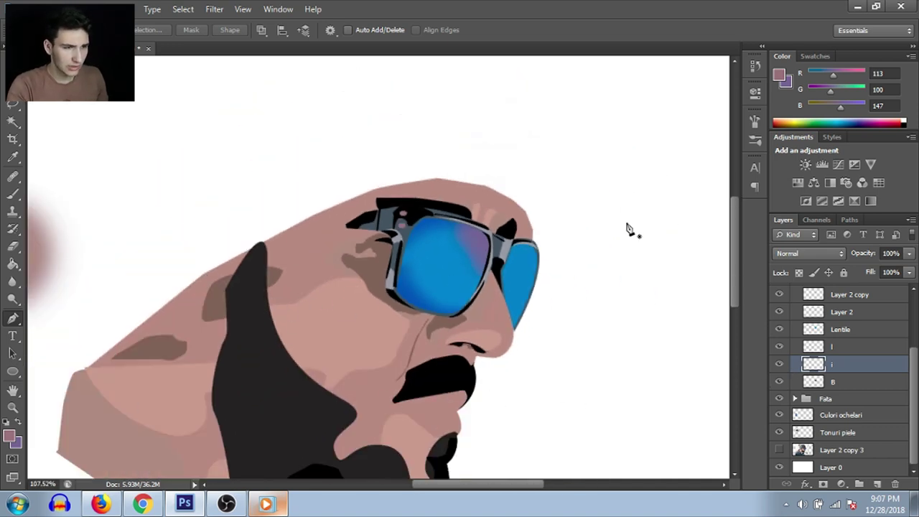
scroll(839, 353, up, 2)
scroll(833, 359, up, 2)
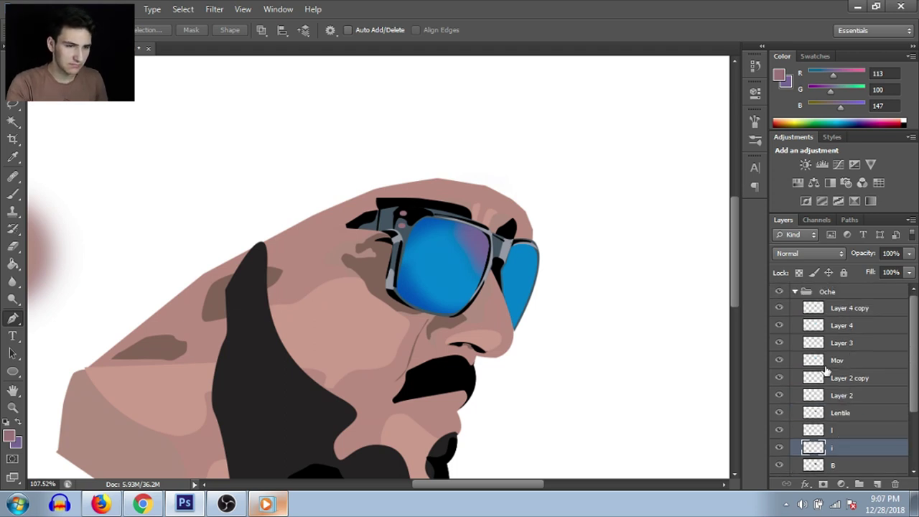
Toggle the Lentile and lens layers to compare, then select Layer 2.
click(779, 413)
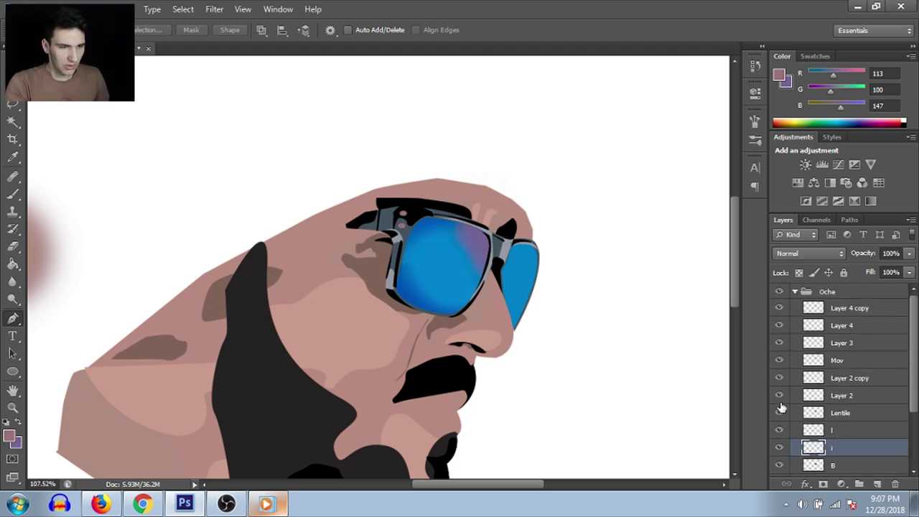
click(780, 397)
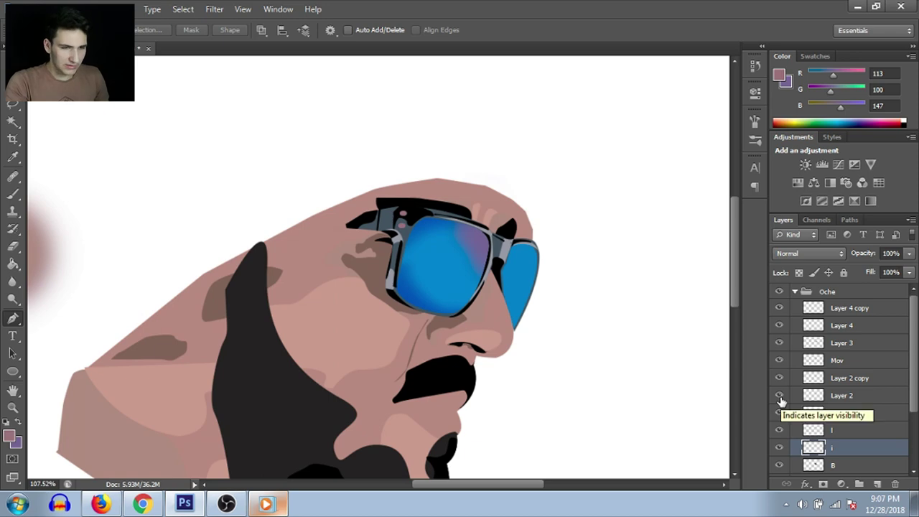
click(780, 397)
click(780, 397)
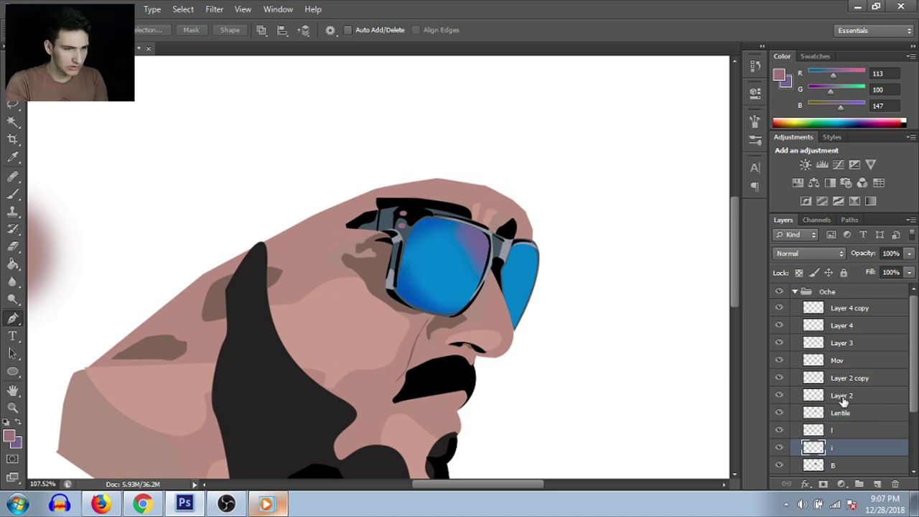
click(843, 401)
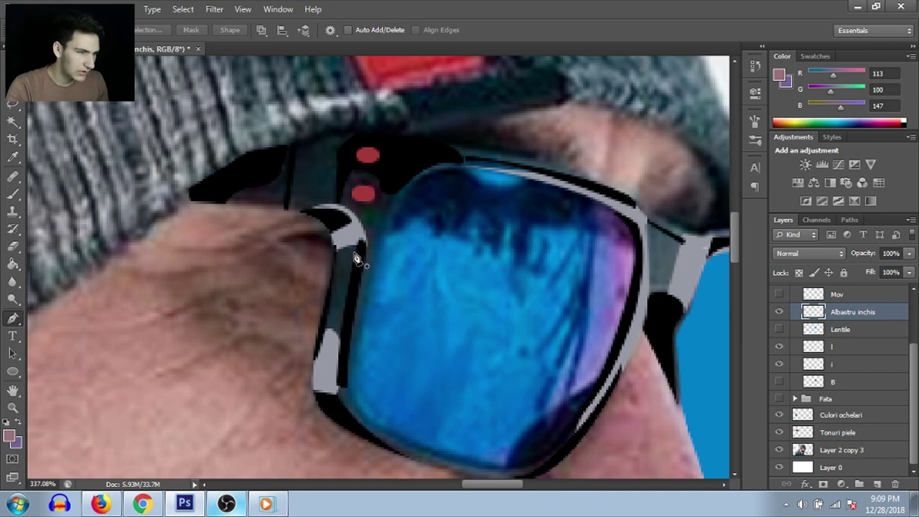
Begin tracing a curved reflection shape on the lens with the Pen tool.
click(359, 252)
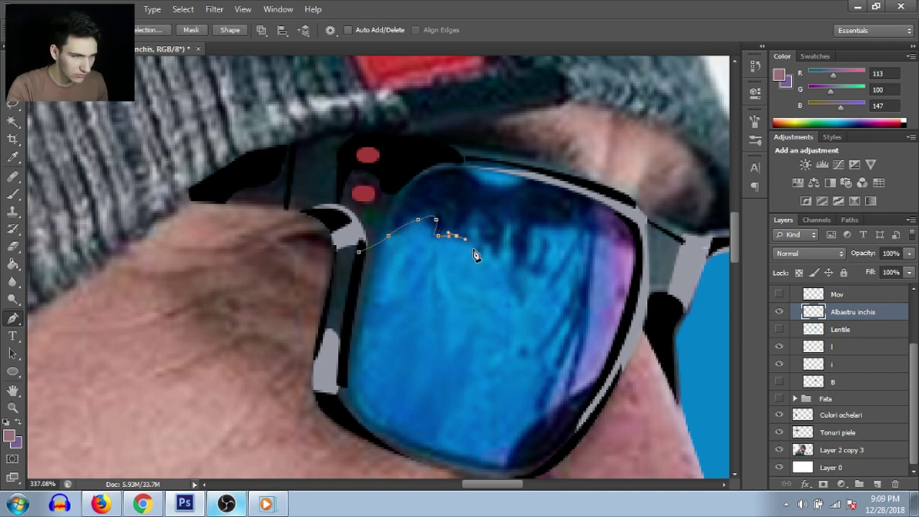
drag(474, 252, 485, 243)
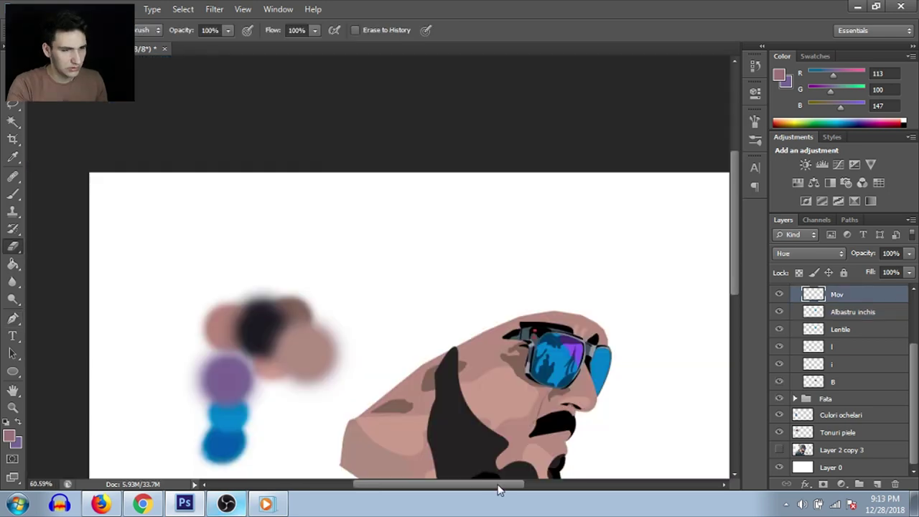
scroll(457, 287, up, 3)
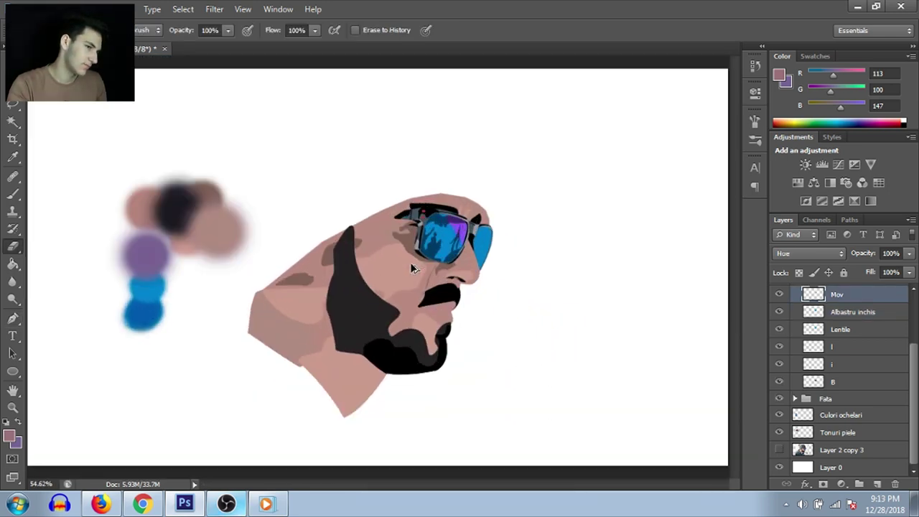
scroll(411, 262, up, 3)
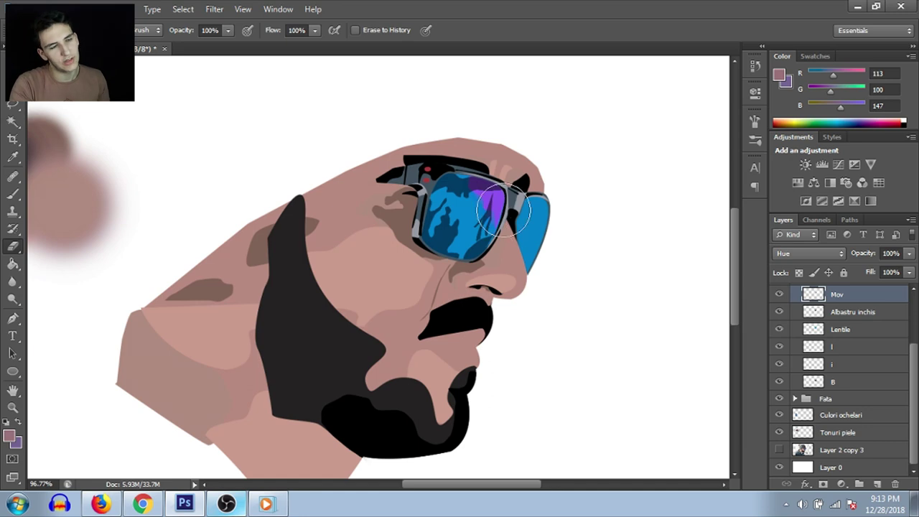
scroll(460, 200, up, 1)
scroll(451, 199, up, 3)
scroll(464, 194, down, 2)
scroll(464, 194, down, 5)
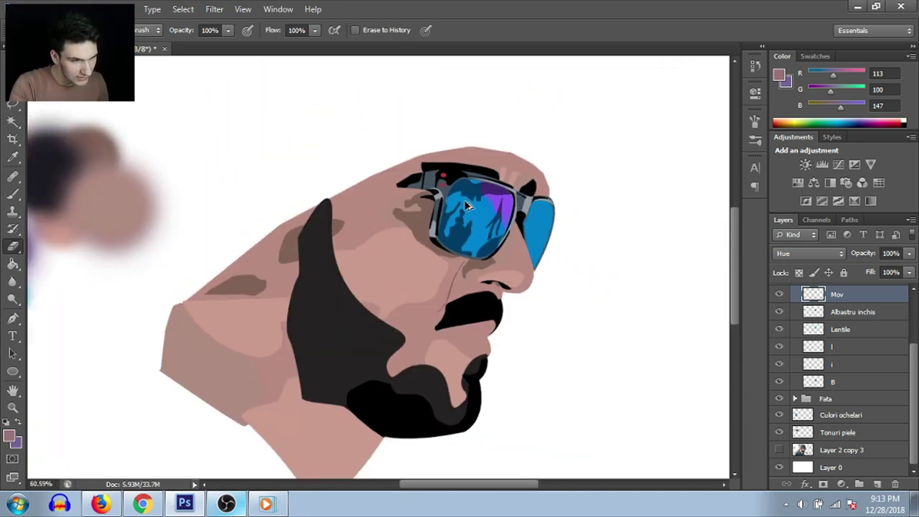
scroll(464, 193, down, 2)
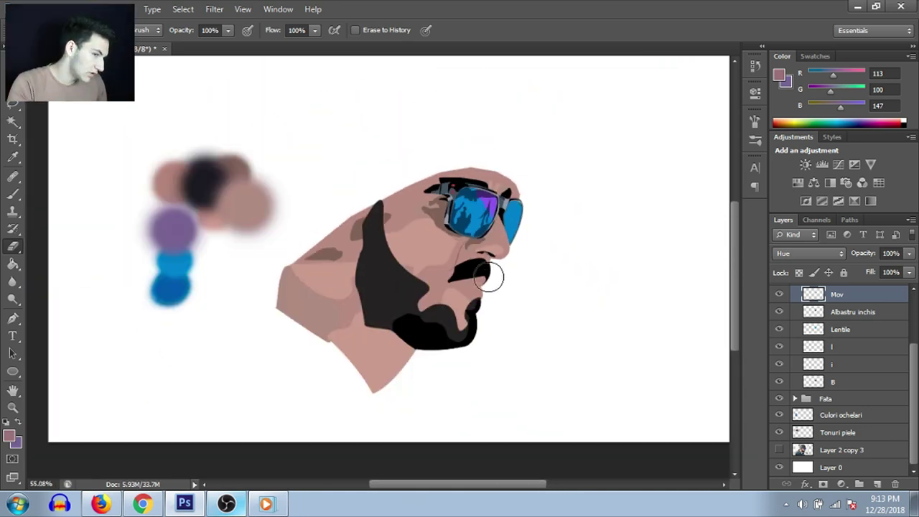
scroll(486, 272, up, 4)
scroll(460, 258, up, 6)
scroll(435, 253, up, 4)
scroll(434, 256, down, 6)
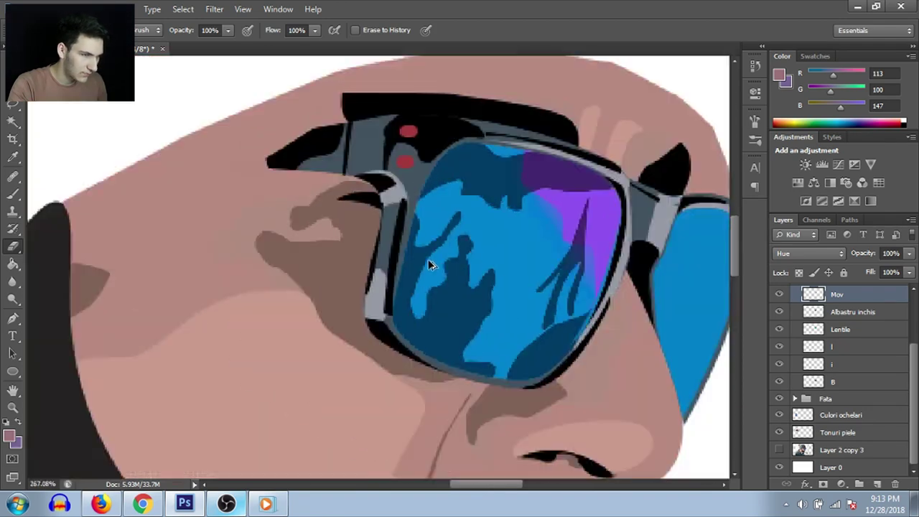
scroll(438, 259, down, 3)
scroll(441, 263, down, 2)
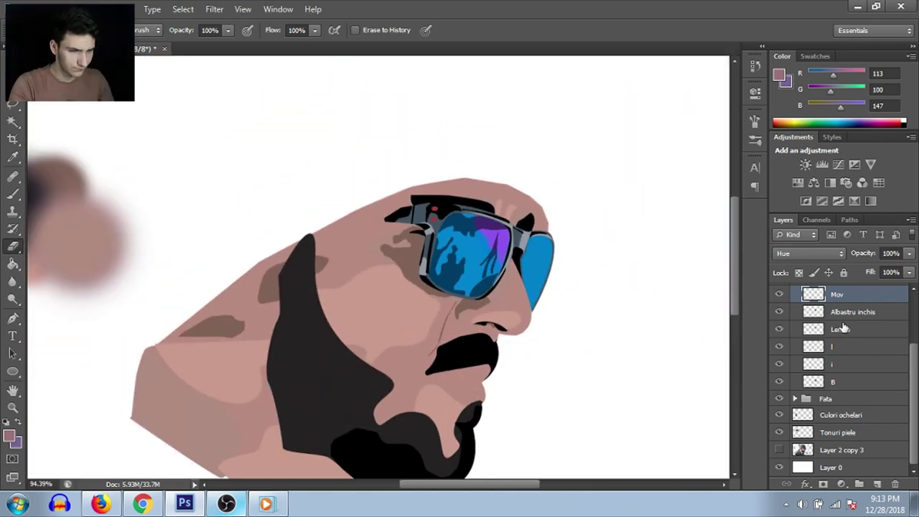
scroll(842, 328, up, 2)
Select the Lantila 2 layer and return to the portrait document to review the lenses.
click(838, 350)
scroll(550, 308, up, 2)
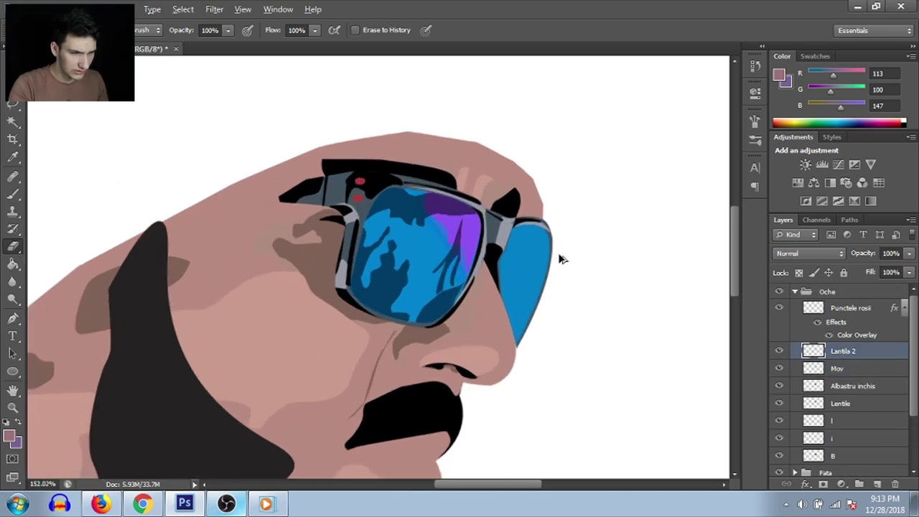
scroll(560, 257, up, 2)
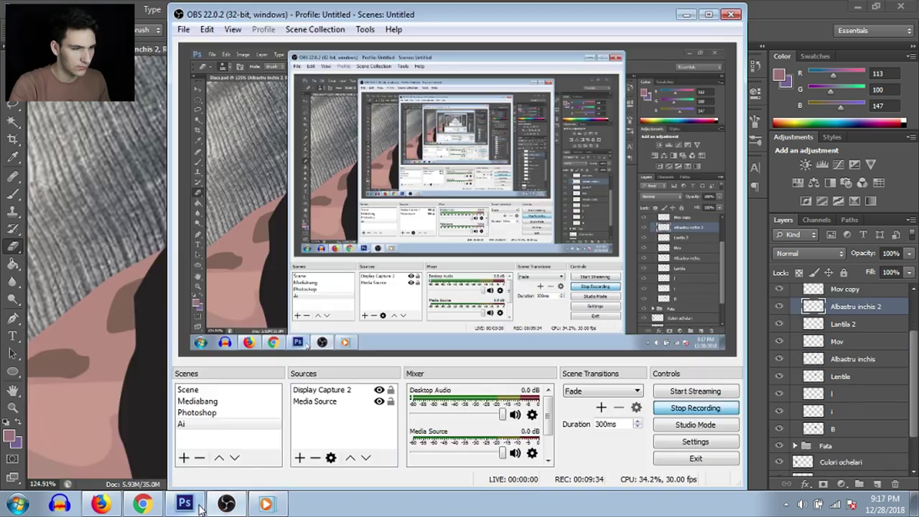
click(189, 505)
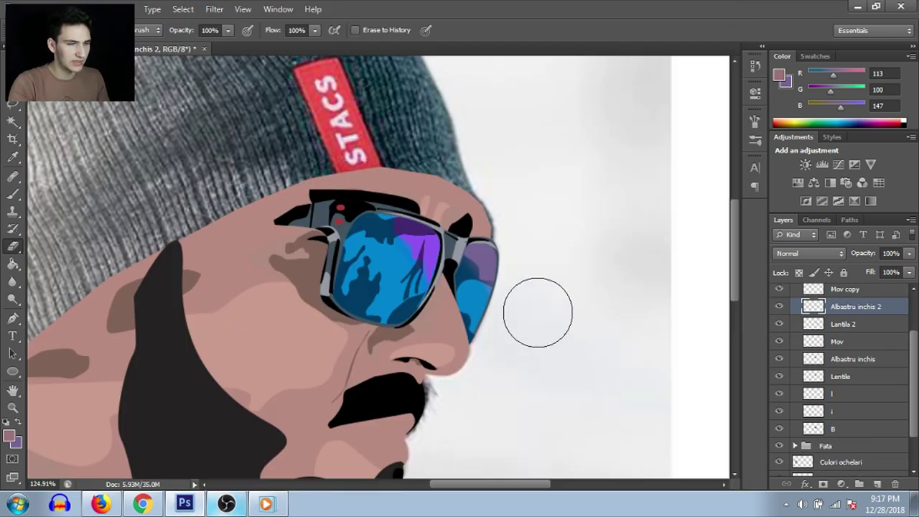
scroll(538, 312, up, 2)
scroll(439, 301, up, 1)
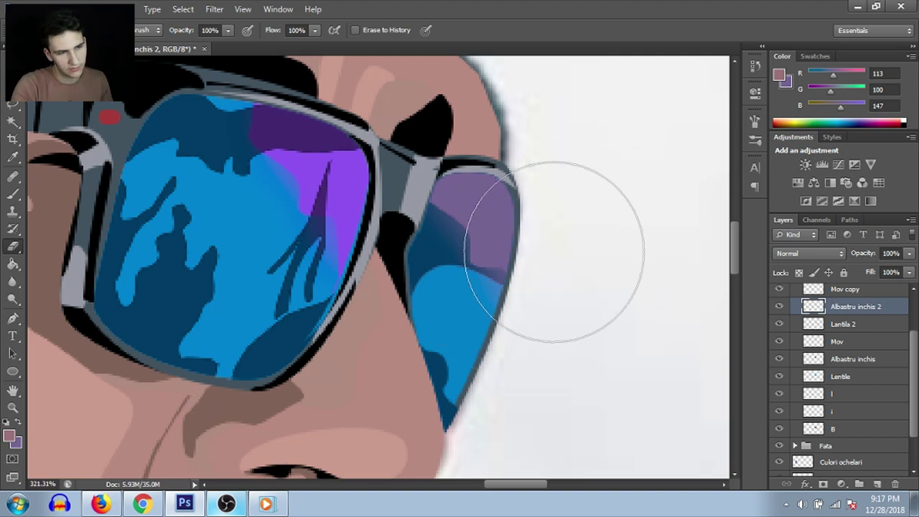
scroll(545, 280, down, 3)
scroll(523, 308, down, 1)
scroll(544, 327, down, 2)
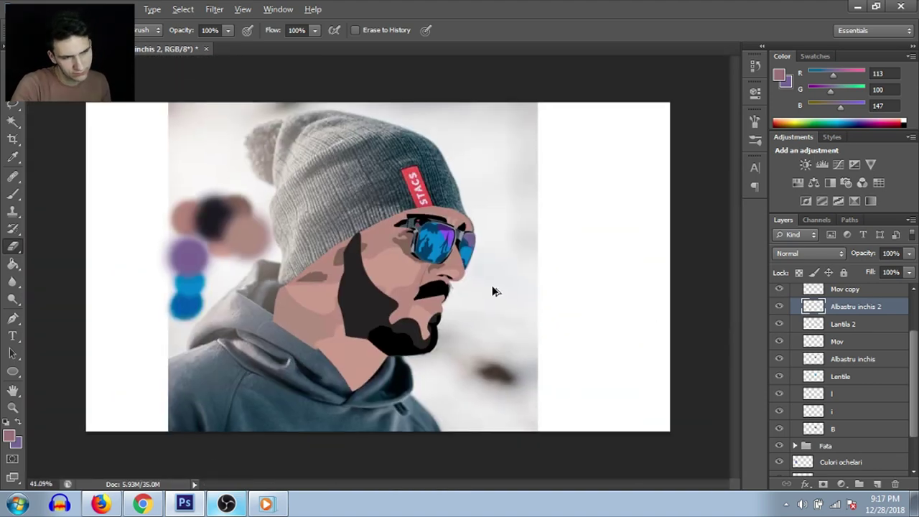
scroll(493, 292, down, 2)
scroll(448, 287, up, 5)
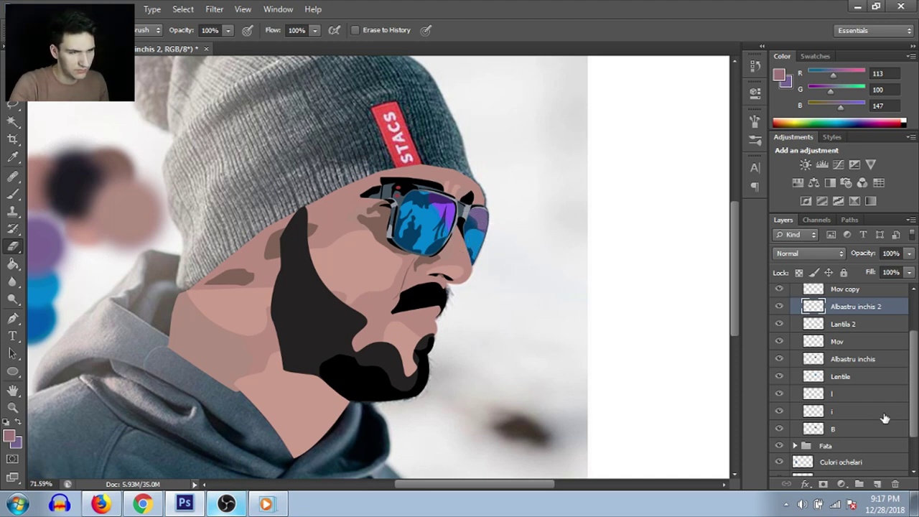
scroll(848, 352, up, 3)
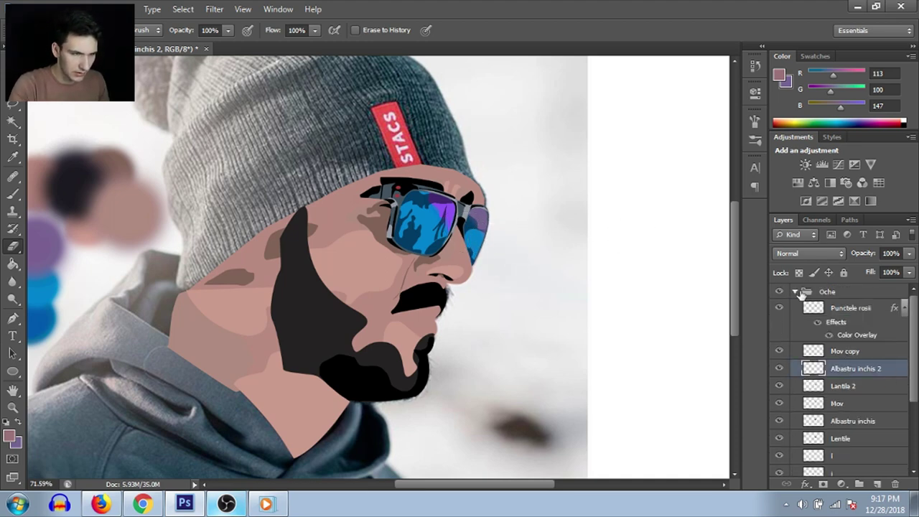
Collapse the Oche group, then hide and re-show Layer 2 copy 3 to check the vector.
click(796, 292)
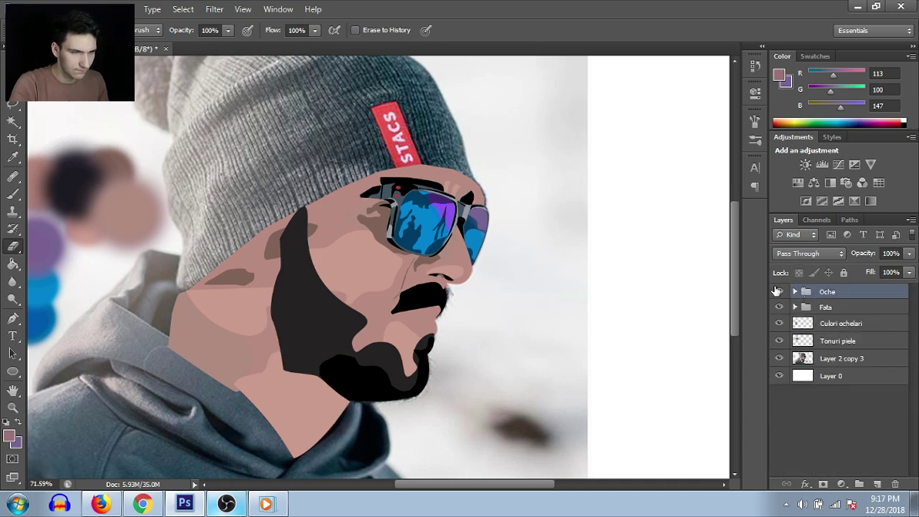
click(779, 359)
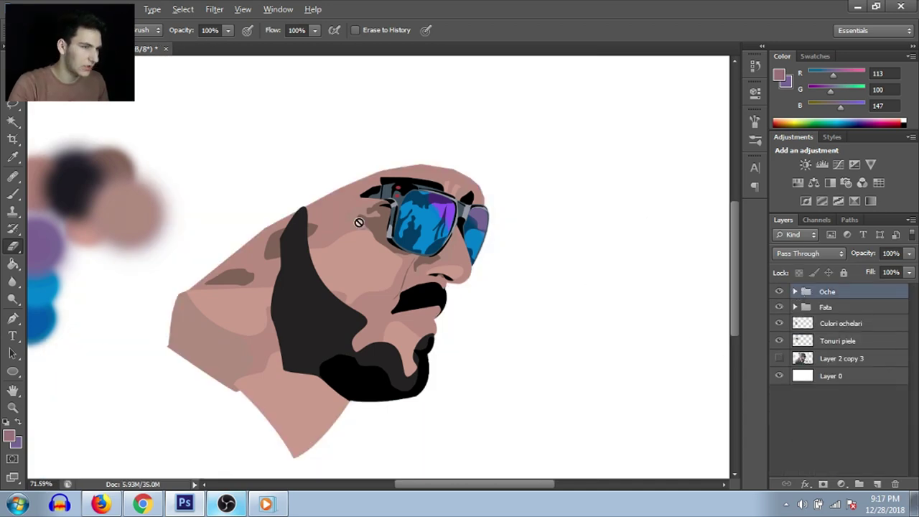
scroll(359, 222, down, 3)
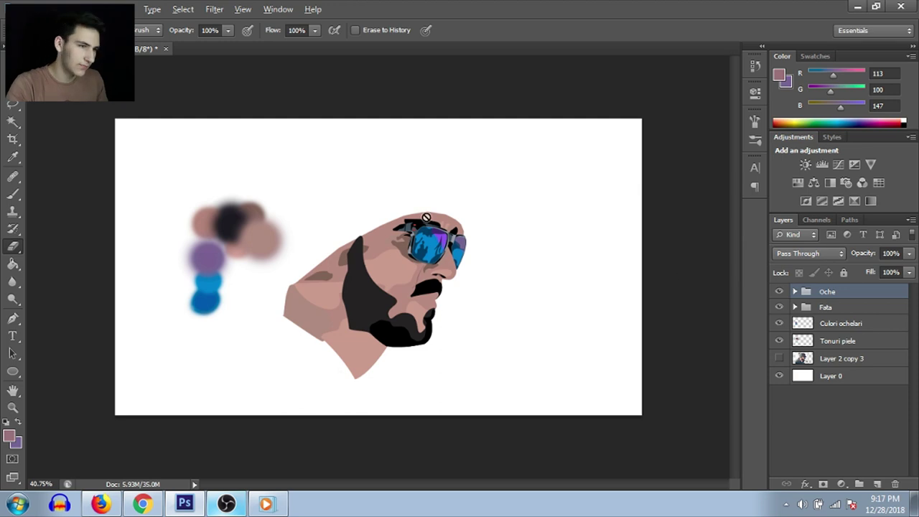
scroll(318, 246, up, 3)
scroll(317, 246, down, 2)
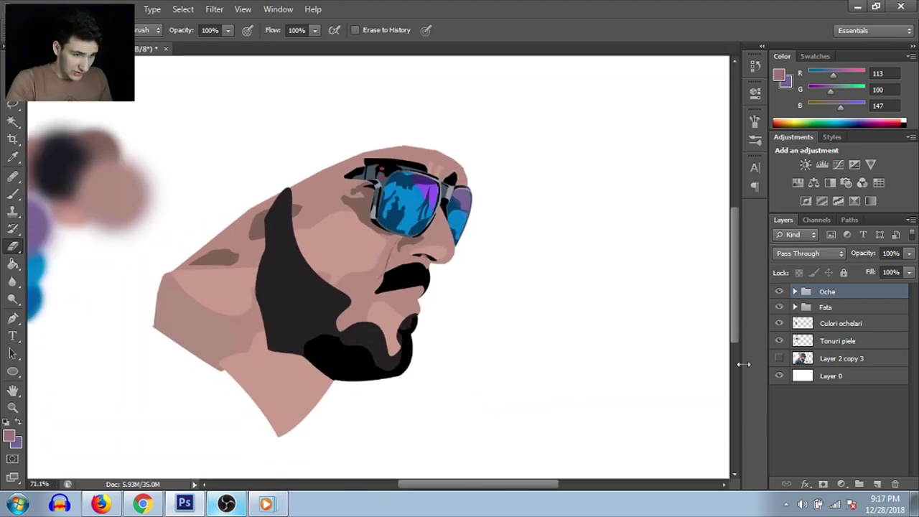
click(780, 359)
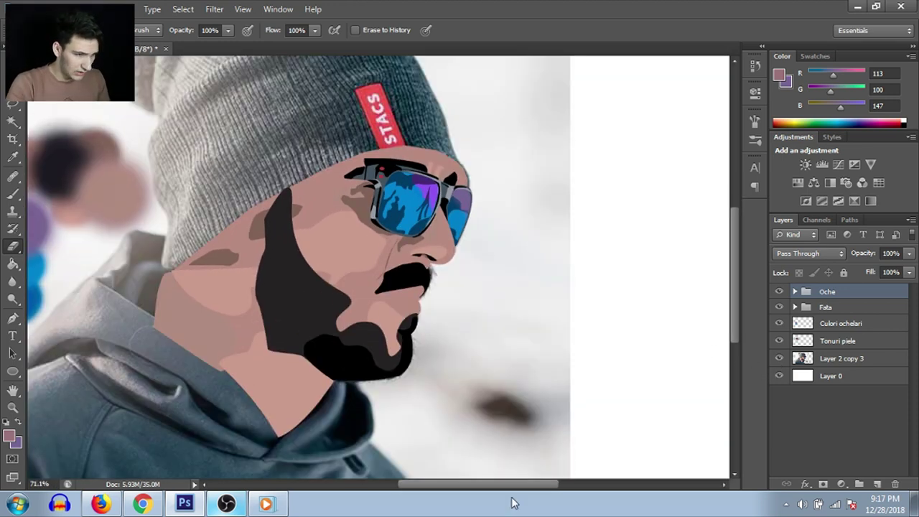
Discard a trial hoodie outline and add a new layer named B in the Hanorac group.
drag(72, 138, 209, 245)
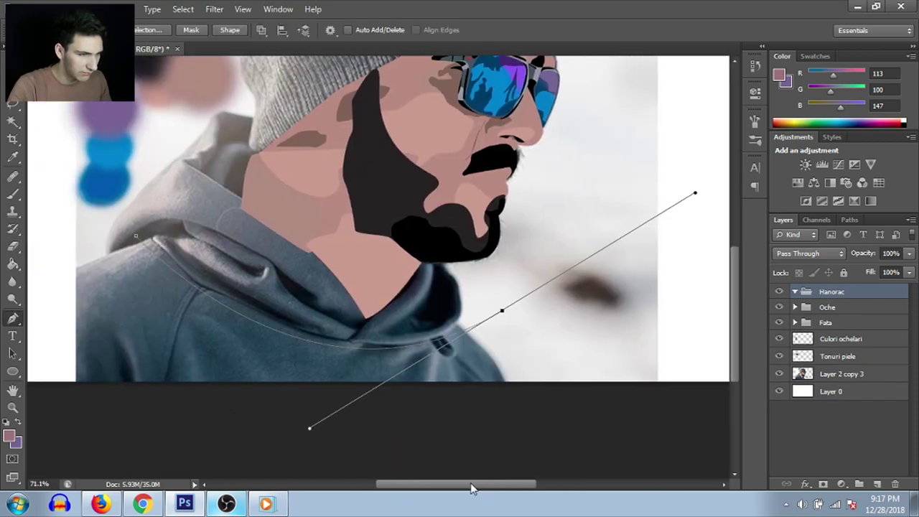
drag(276, 350, 451, 355)
key(ctrl+z)
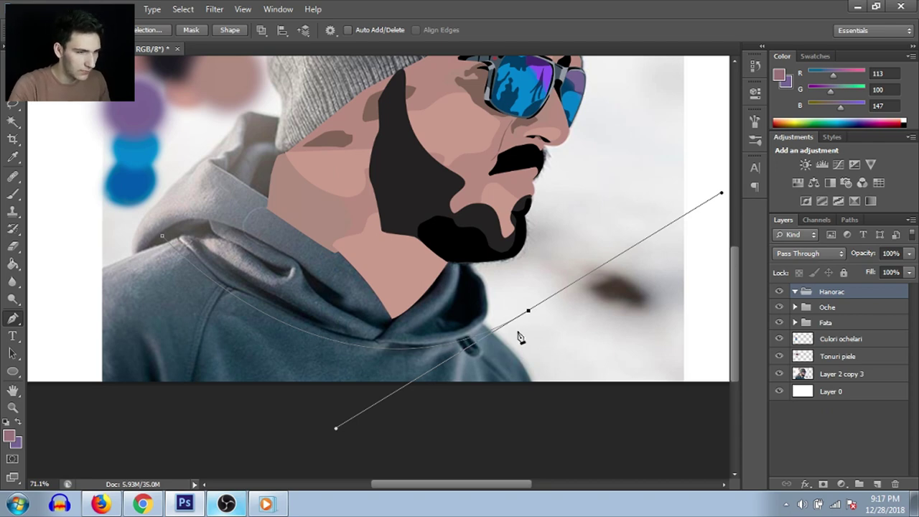
key(Escape)
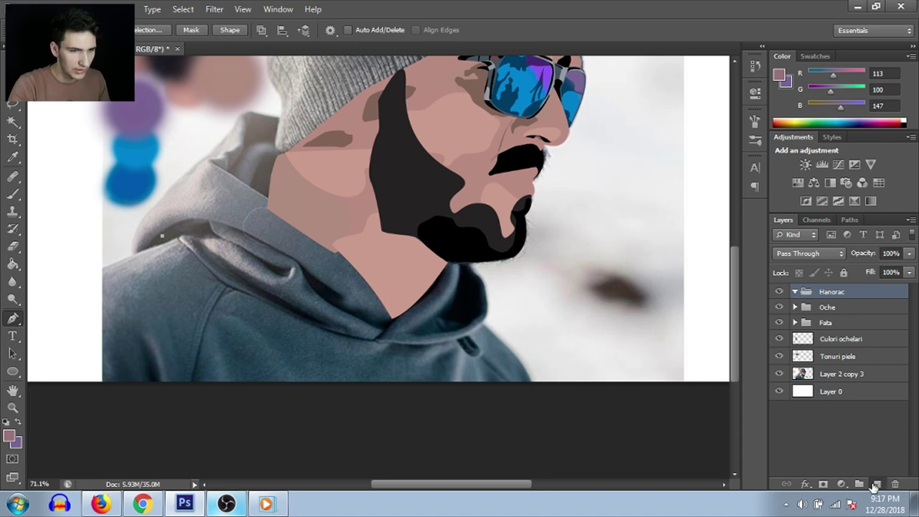
click(876, 484)
double_click(839, 308)
text(B)
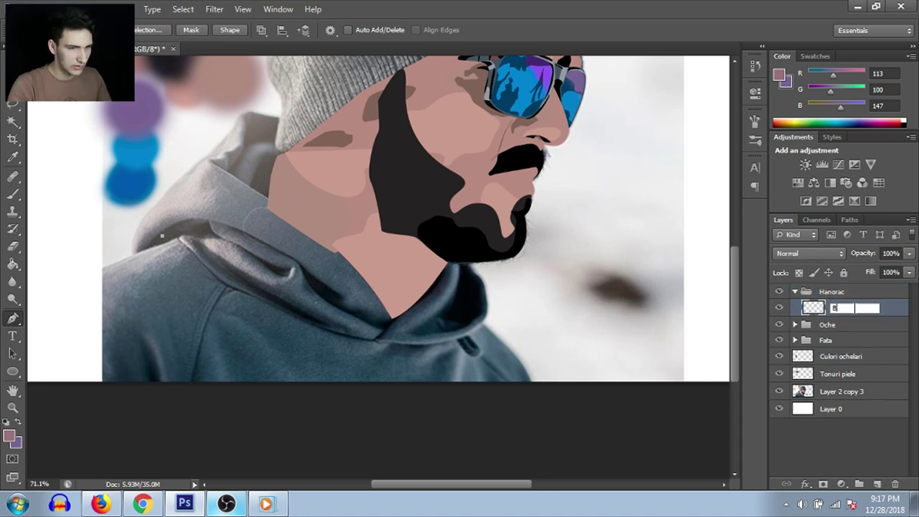
key(Return)
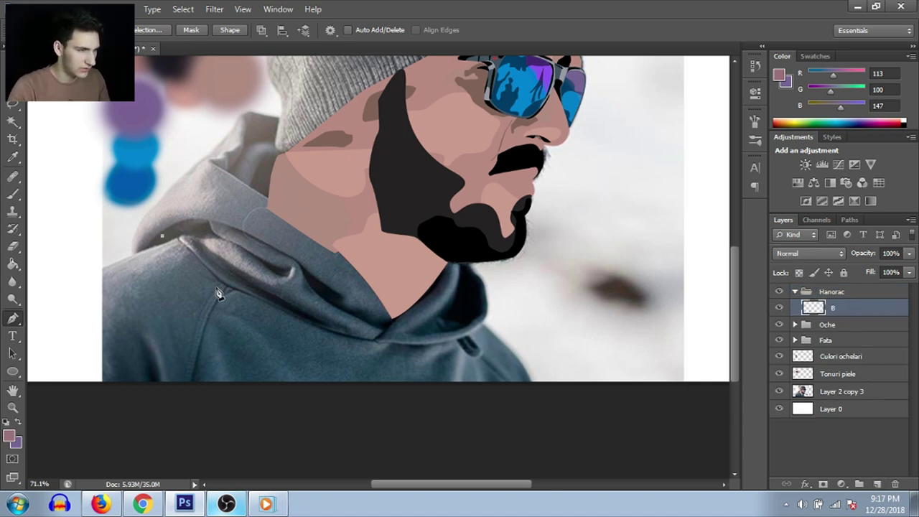
Apply the drawn hoodie path via its context menu, then hide the reference photo layer.
right_click(246, 275)
click(307, 238)
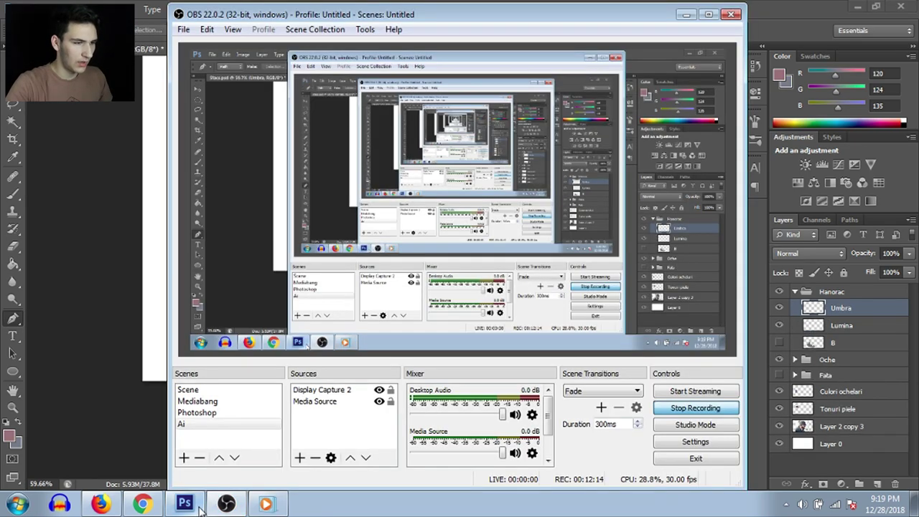
click(188, 505)
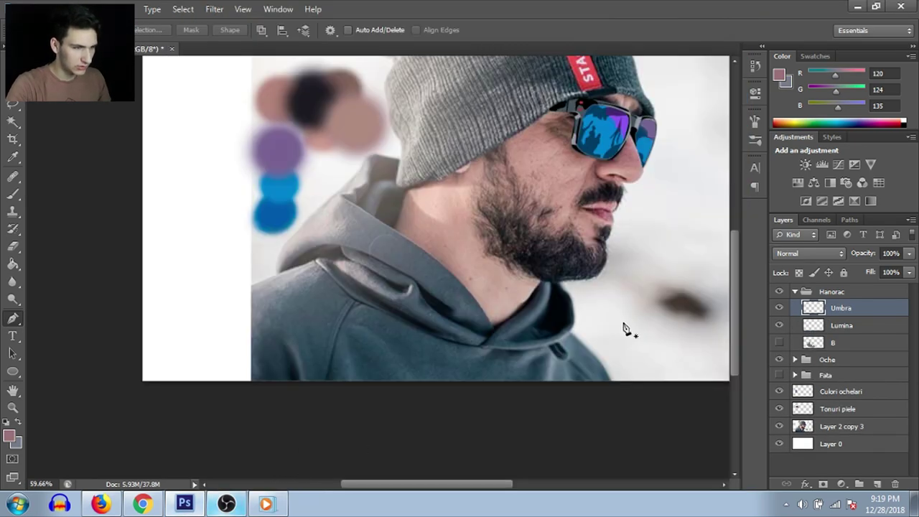
scroll(454, 283, up, 3)
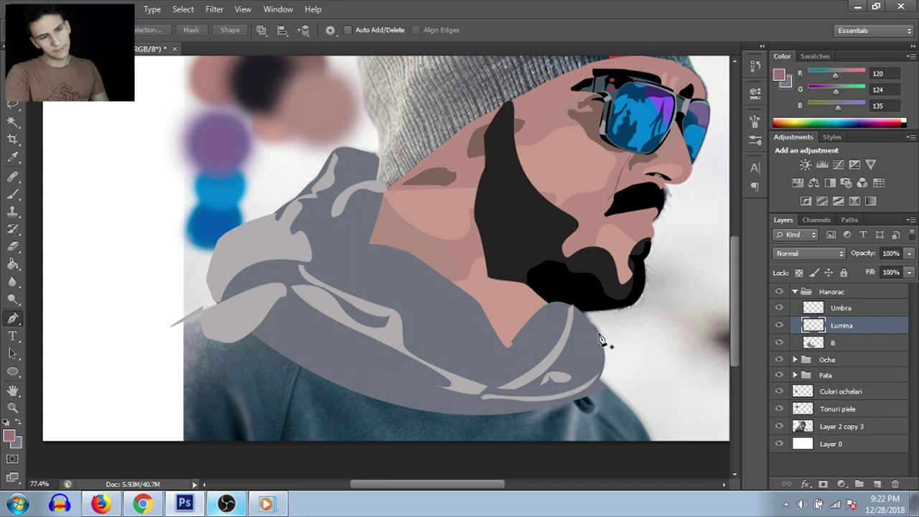
scroll(544, 345, down, 2)
click(780, 426)
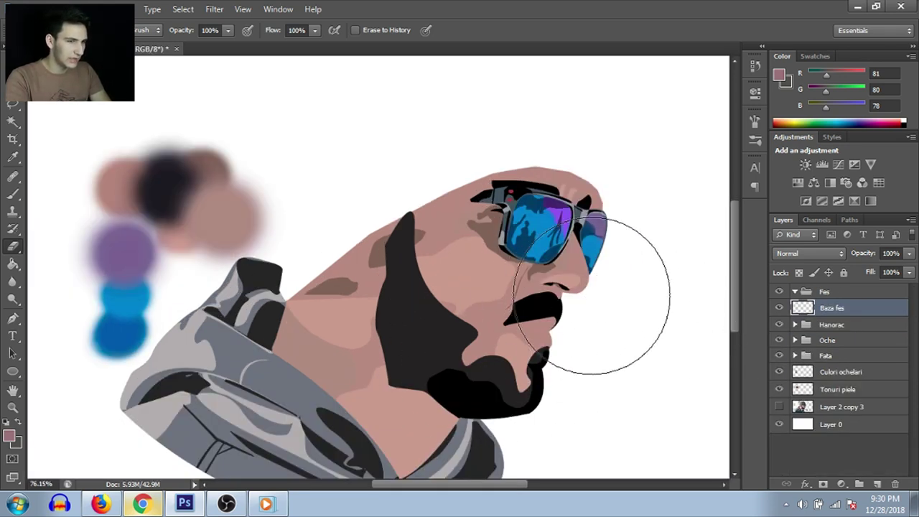
Scroll around the beanie to review the traced hat shapes.
scroll(597, 291, up, 2)
scroll(282, 248, down, 3)
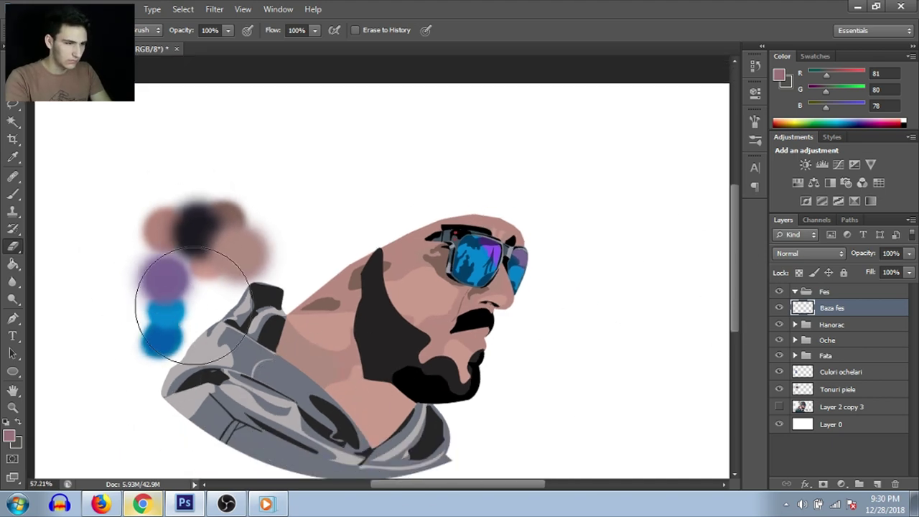
scroll(721, 271, up, 3)
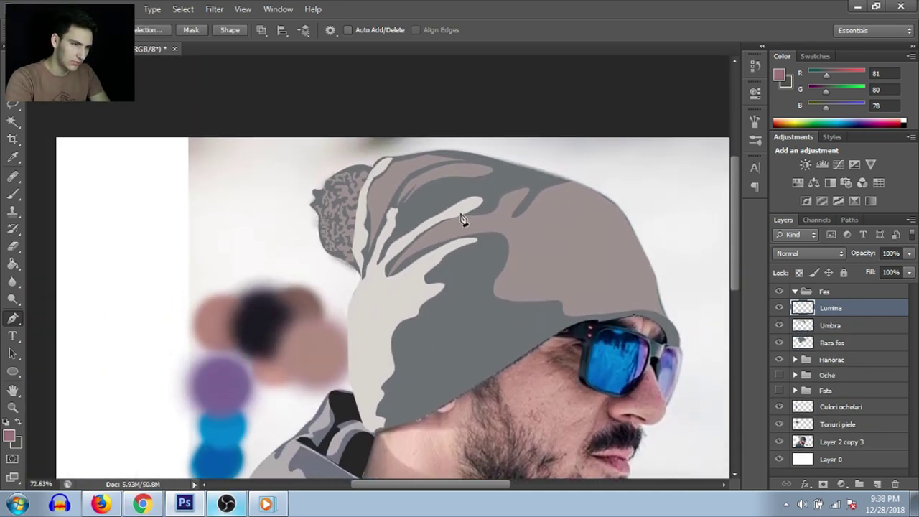
scroll(468, 213, down, 1)
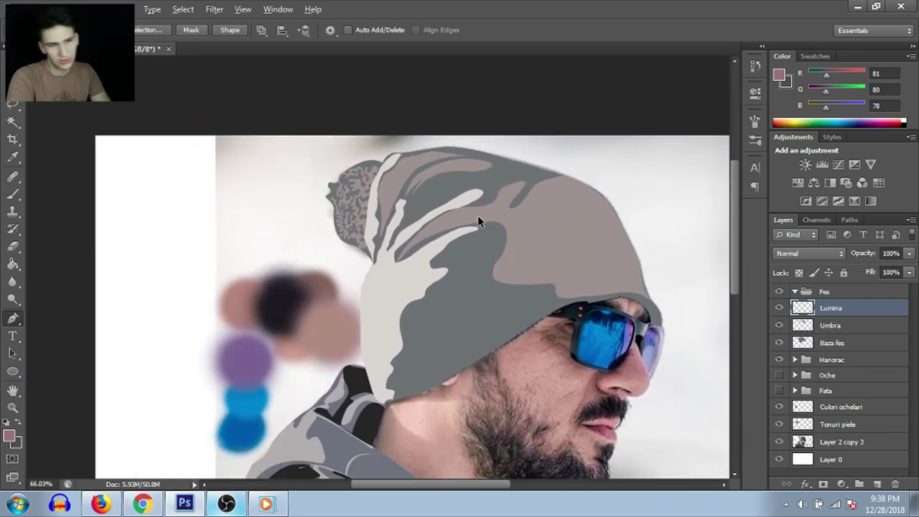
scroll(480, 220, down, 2)
scroll(234, 169, up, 3)
scroll(234, 170, up, 2)
scroll(454, 169, up, 2)
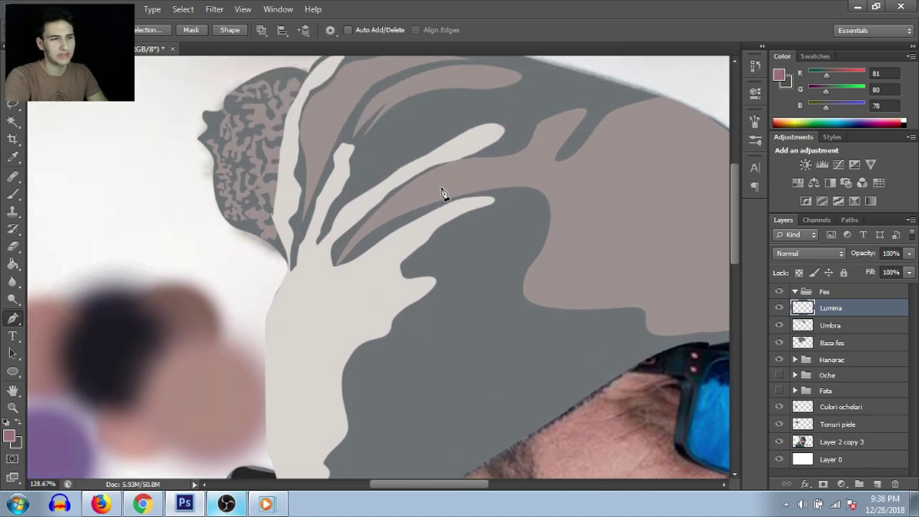
scroll(308, 200, down, 3)
scroll(232, 191, up, 2)
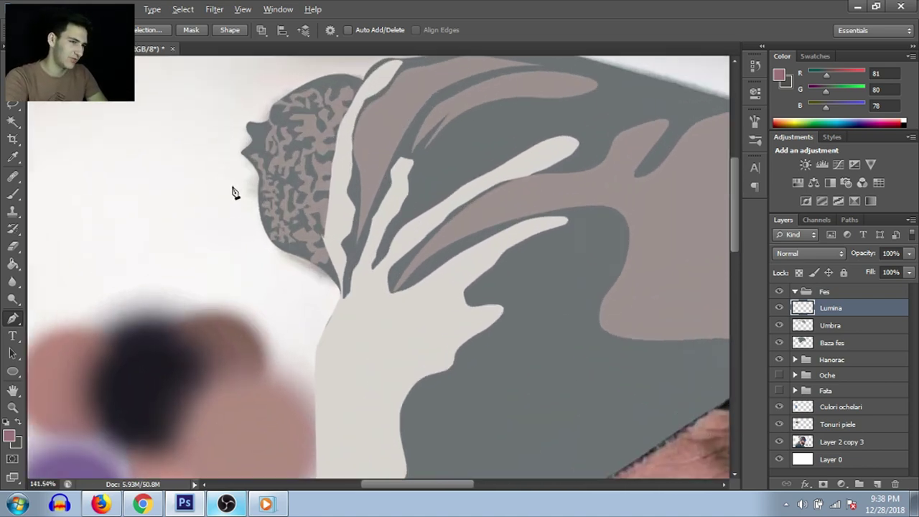
scroll(297, 201, up, 3)
scroll(317, 192, up, 1)
scroll(323, 262, up, 2)
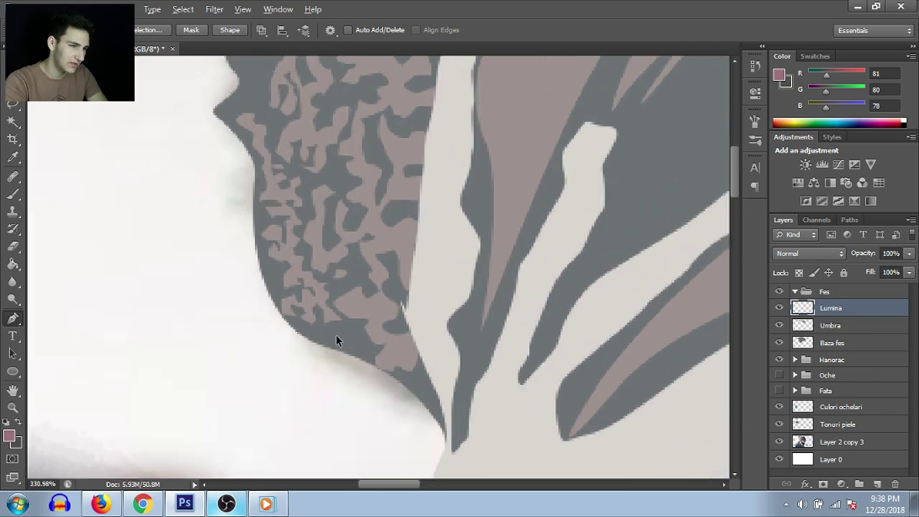
scroll(338, 342, up, 1)
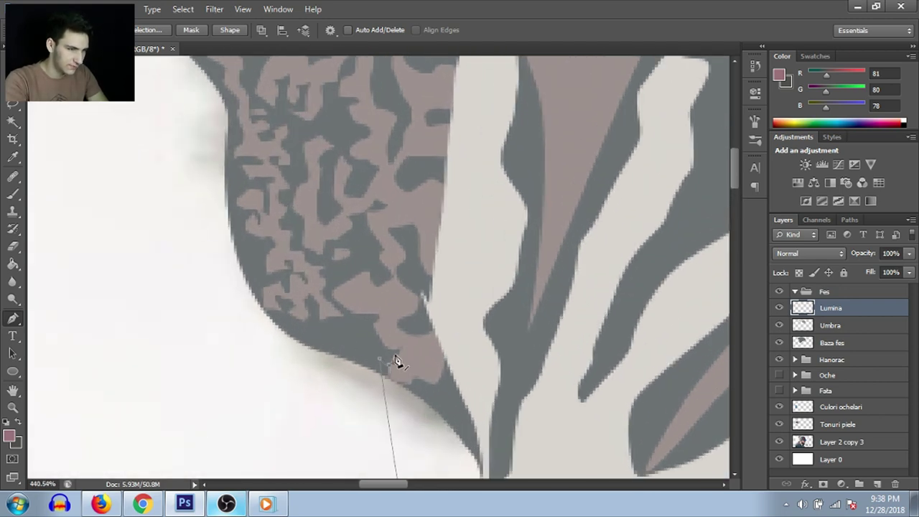
scroll(430, 350, down, 4)
Delete the leftover pom-pom work path.
right_click(392, 318)
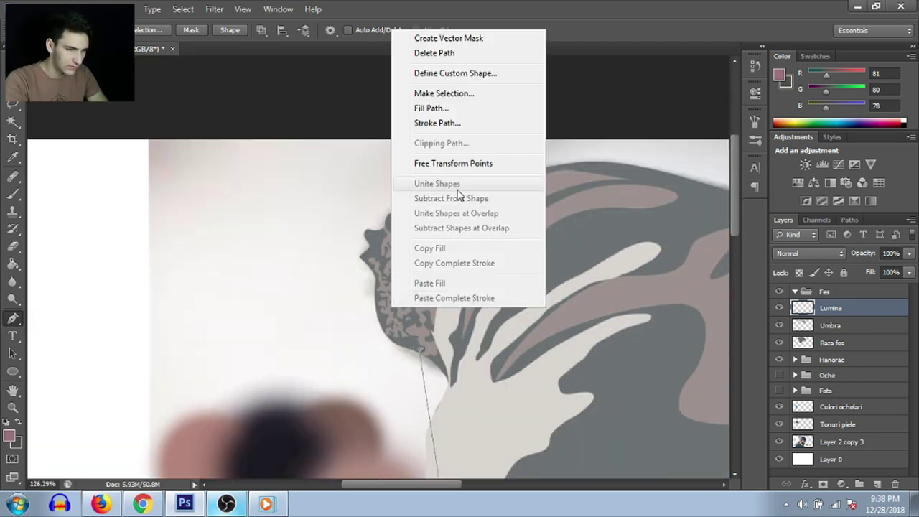
click(423, 53)
scroll(406, 319, up, 2)
scroll(402, 308, up, 1)
scroll(392, 316, up, 1)
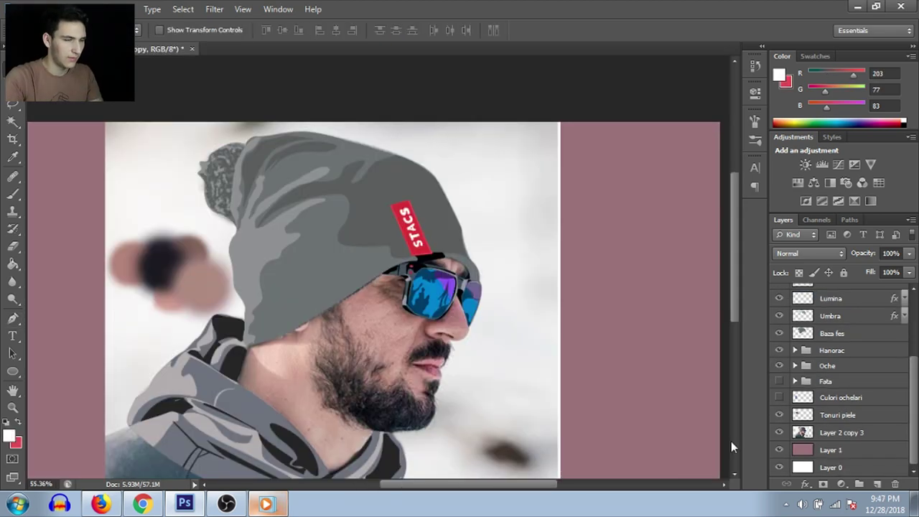
Hide the mauve Layer 1, the reference photo Layer 2 copy 3 and Tonuri piele.
scroll(371, 242, up, 5)
scroll(553, 220, up, 3)
scroll(338, 267, down, 8)
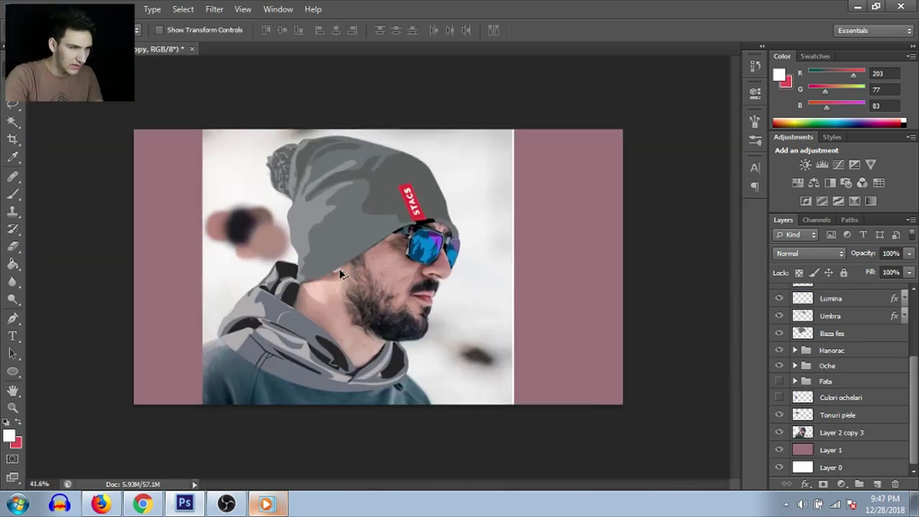
scroll(367, 252, up, 1)
click(779, 449)
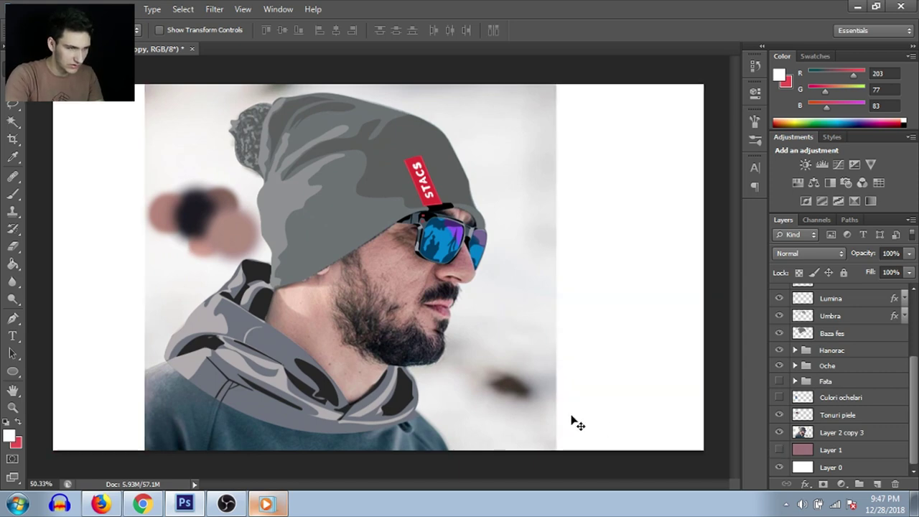
click(779, 432)
click(779, 414)
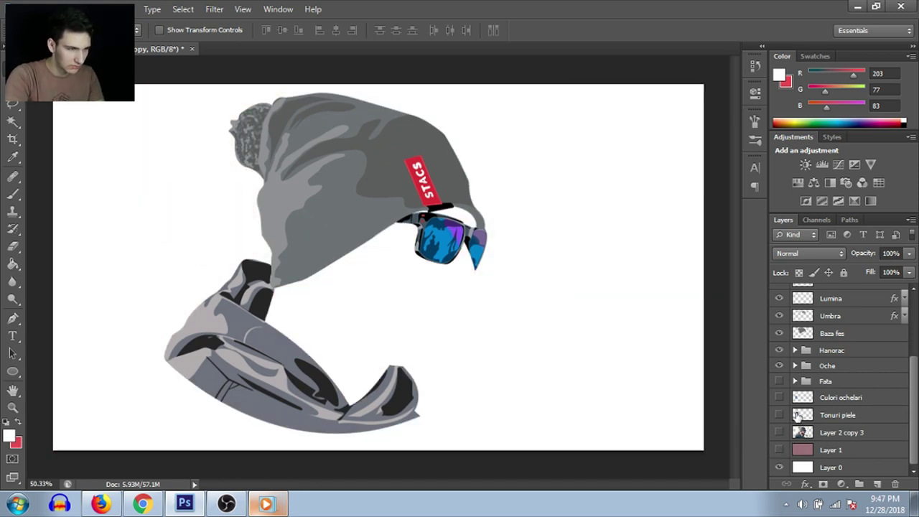
Show the Fata face group again and select it.
scroll(792, 381, up, 3)
scroll(790, 341, up, 2)
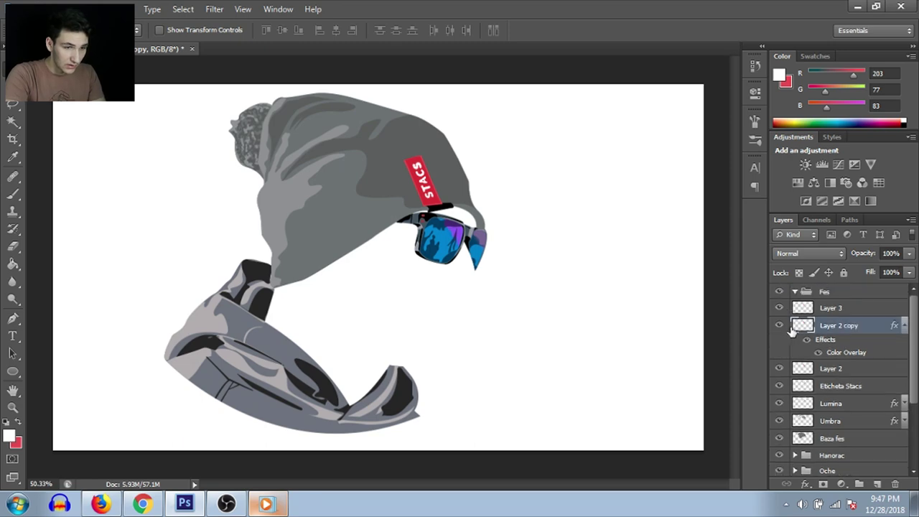
scroll(810, 365, down, 2)
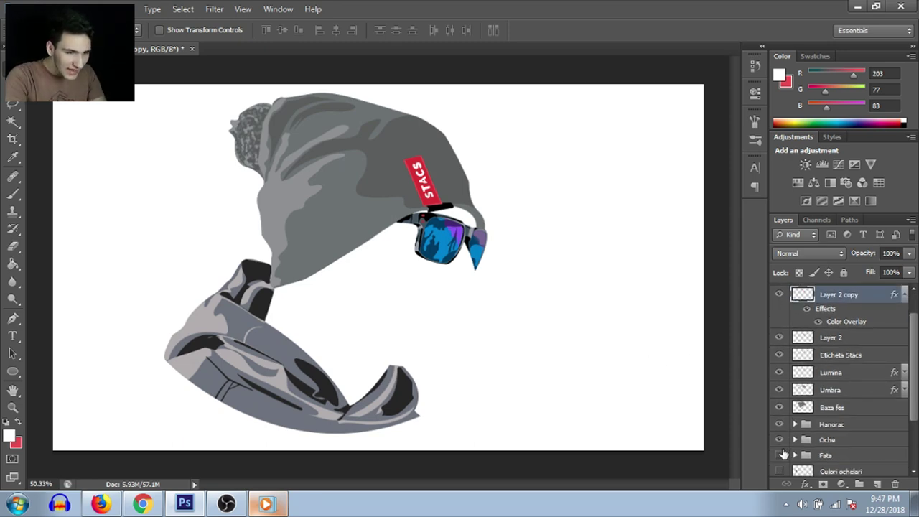
click(781, 455)
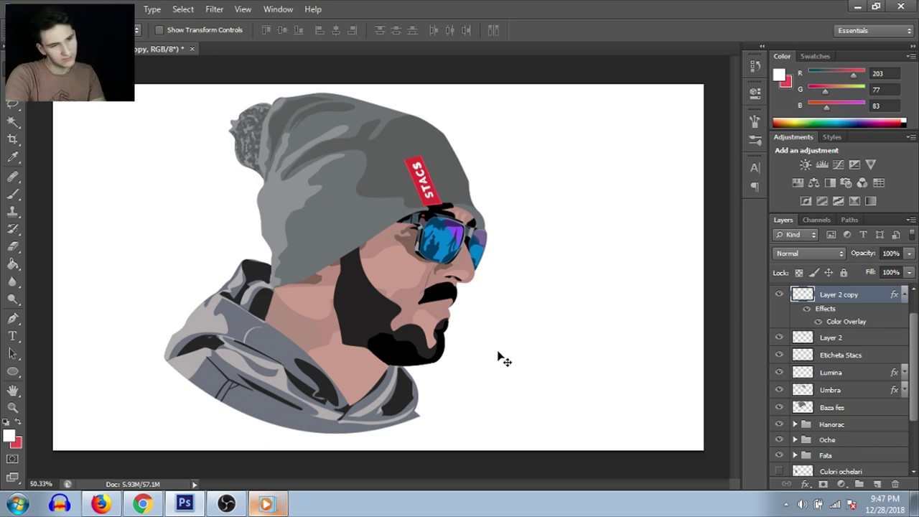
scroll(489, 345, up, 2)
scroll(475, 330, up, 3)
scroll(475, 331, up, 2)
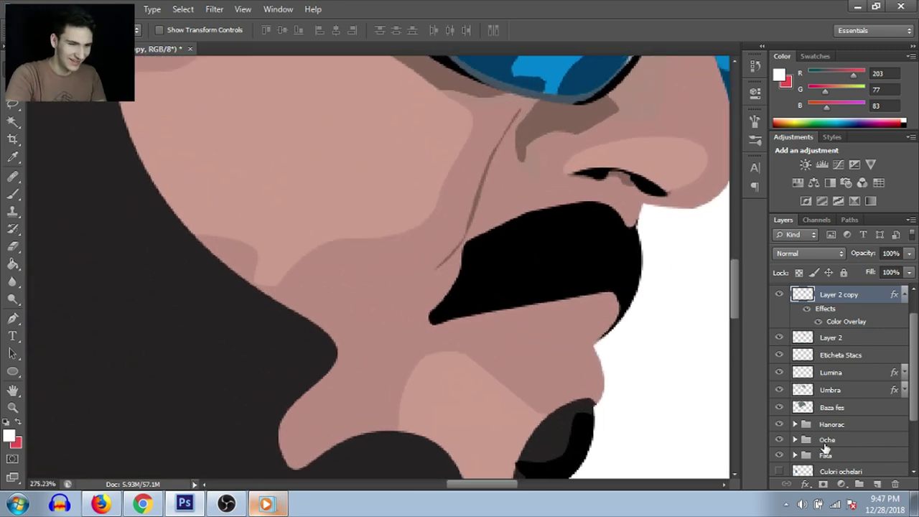
click(837, 457)
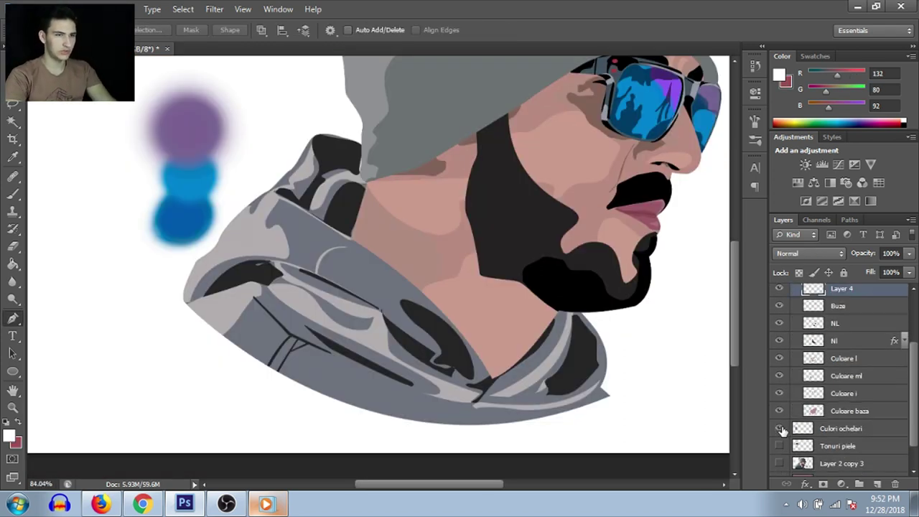
click(781, 429)
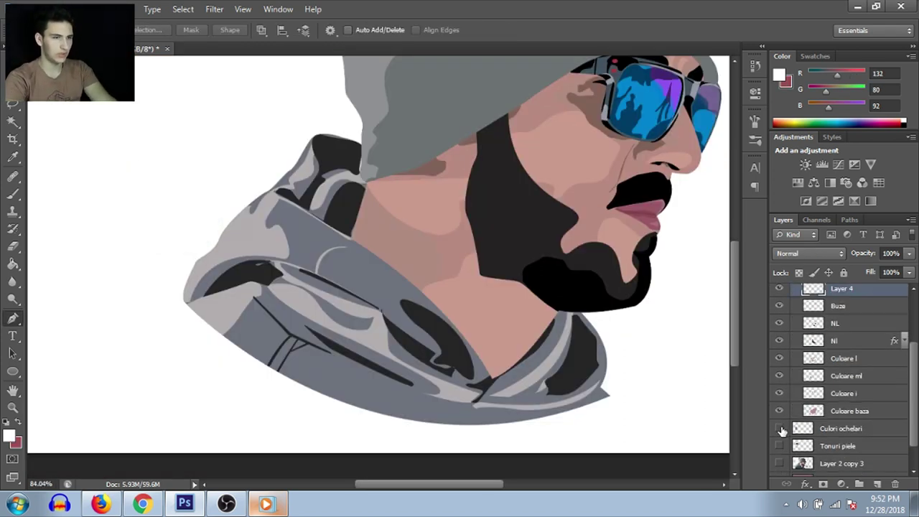